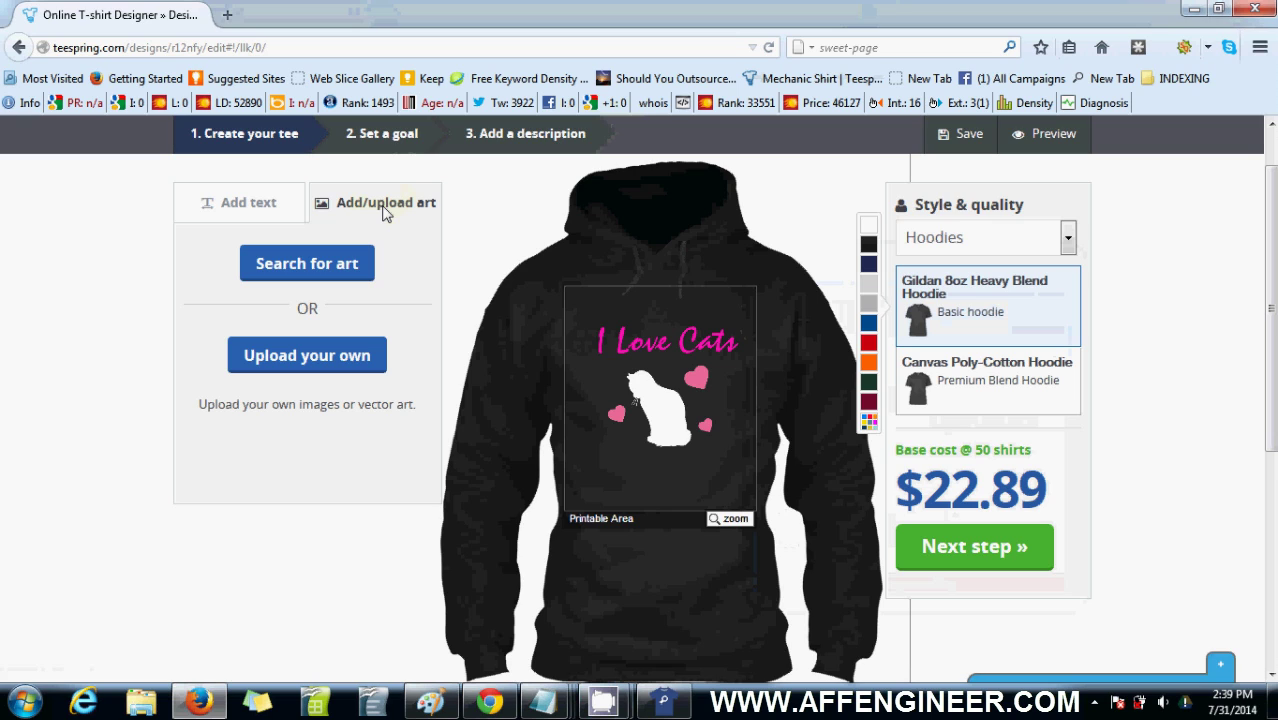
- Delete the 'I Love Cats' artwork from the black Gildan hoodie
{"action": "left_click", "coordinate": [245, 205]}
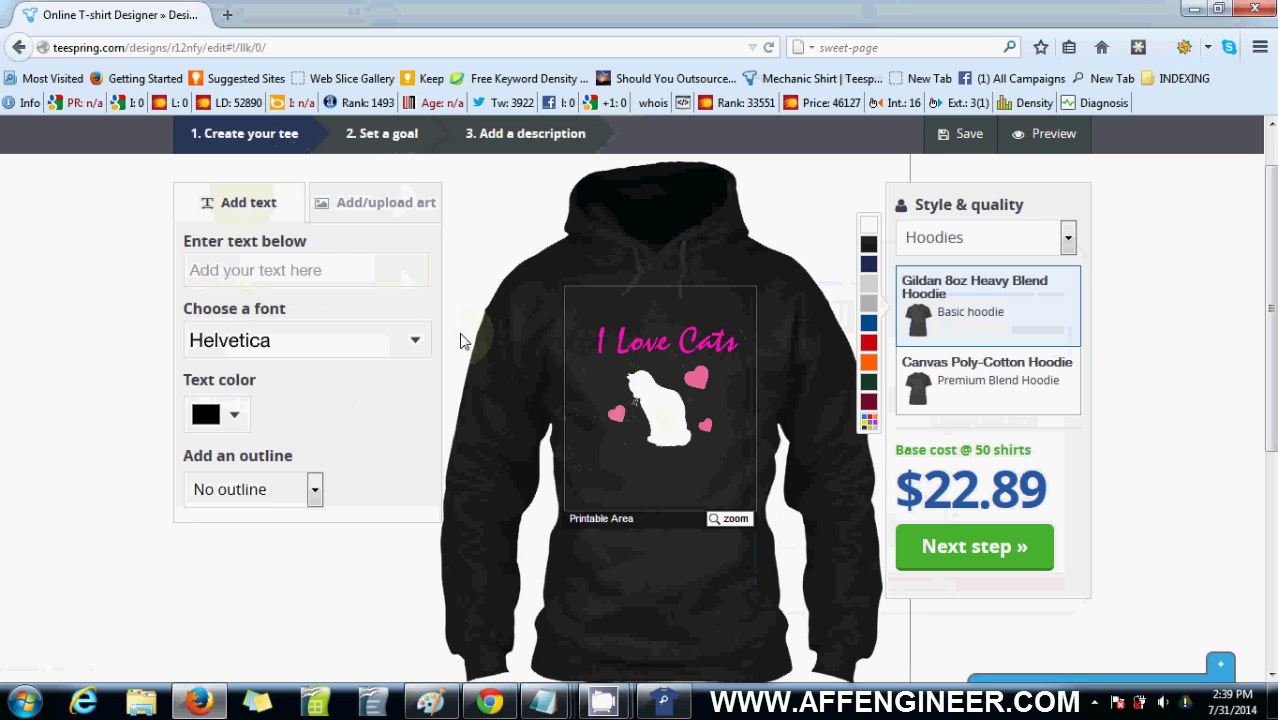
{"action": "left_click", "coordinate": [679, 414]}
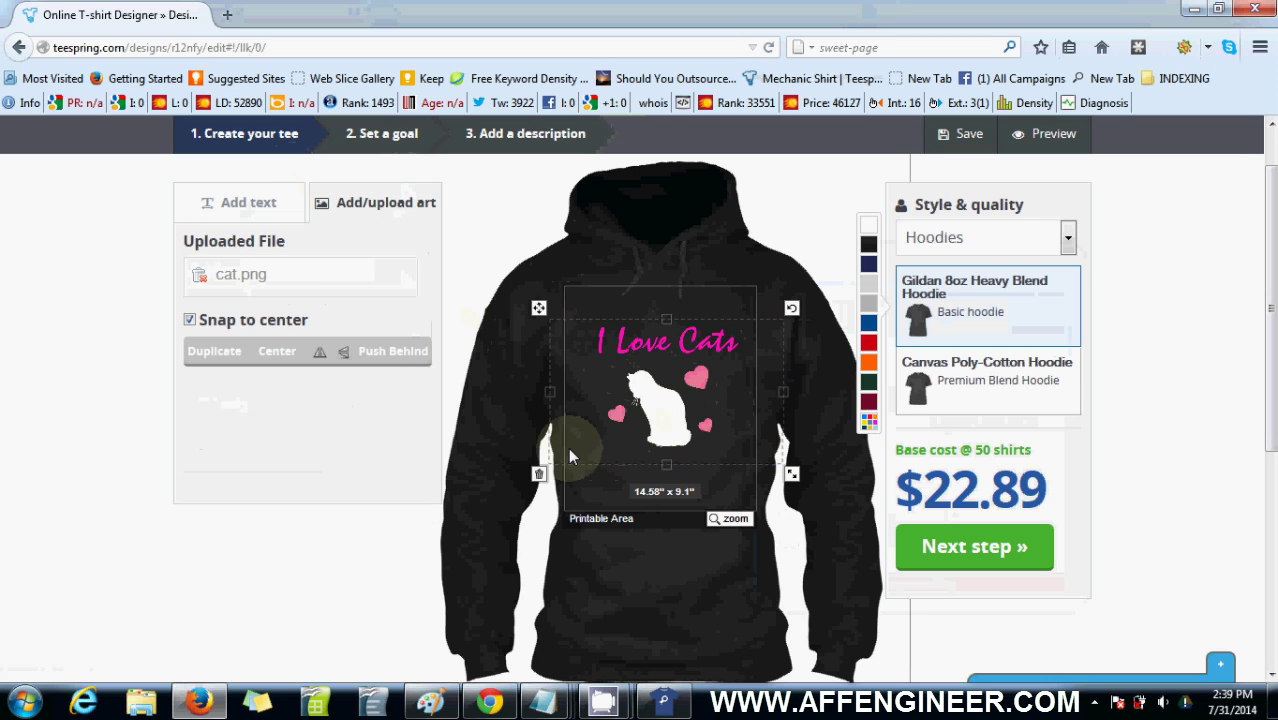
{"action": "left_click", "coordinate": [539, 474]}
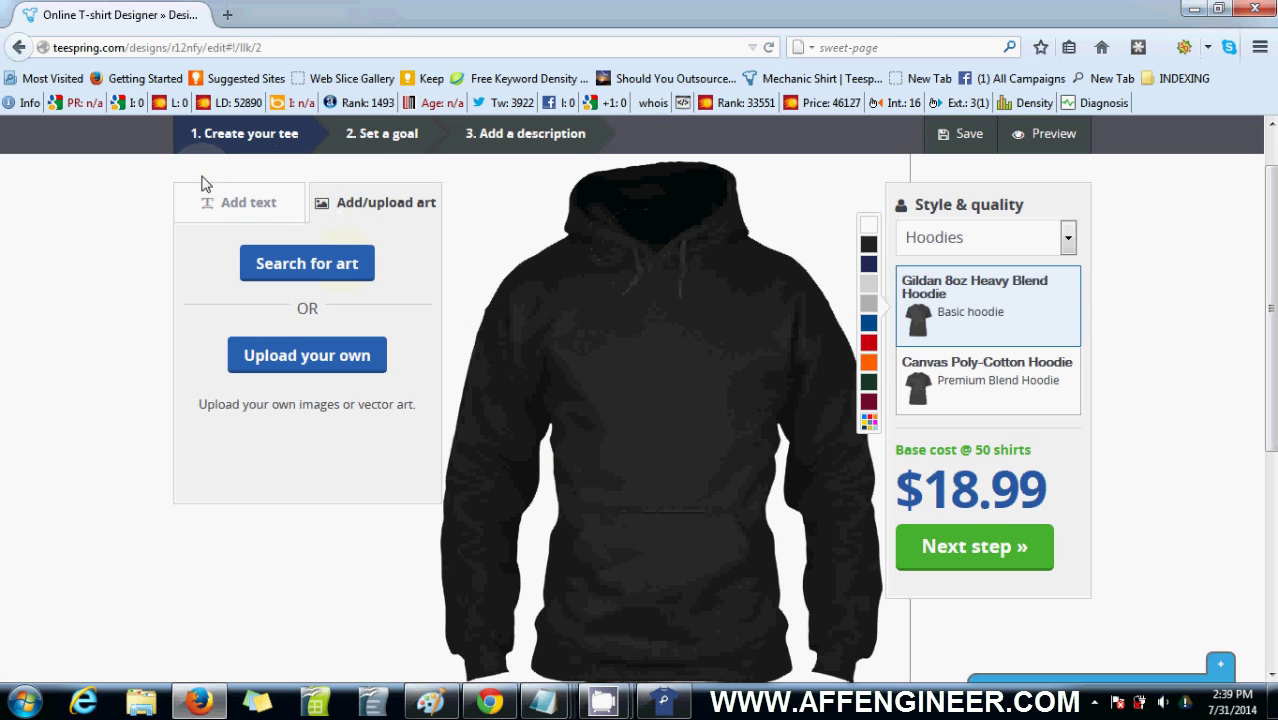
- Change the Style & quality to Tank Tops, giving a black Gildan Unisex Tank at $8.00
{"action": "left_click", "coordinate": [230, 203]}
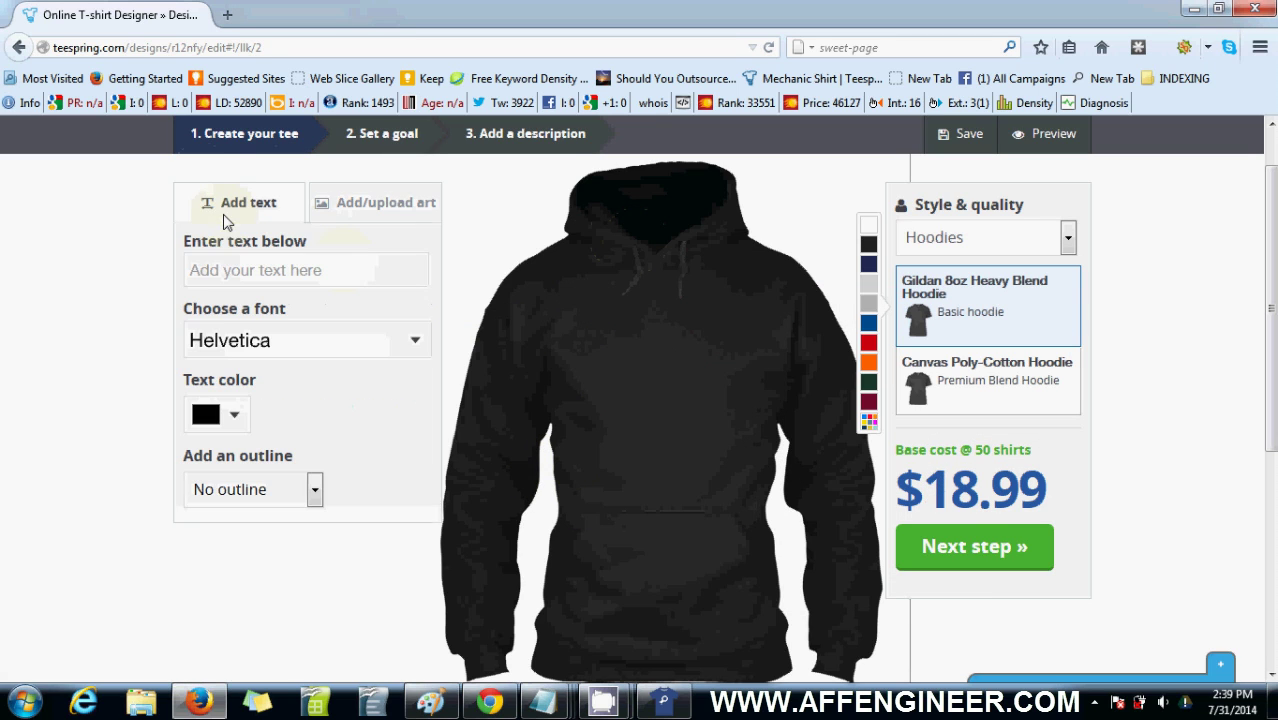
{"action": "left_click", "coordinate": [944, 240]}
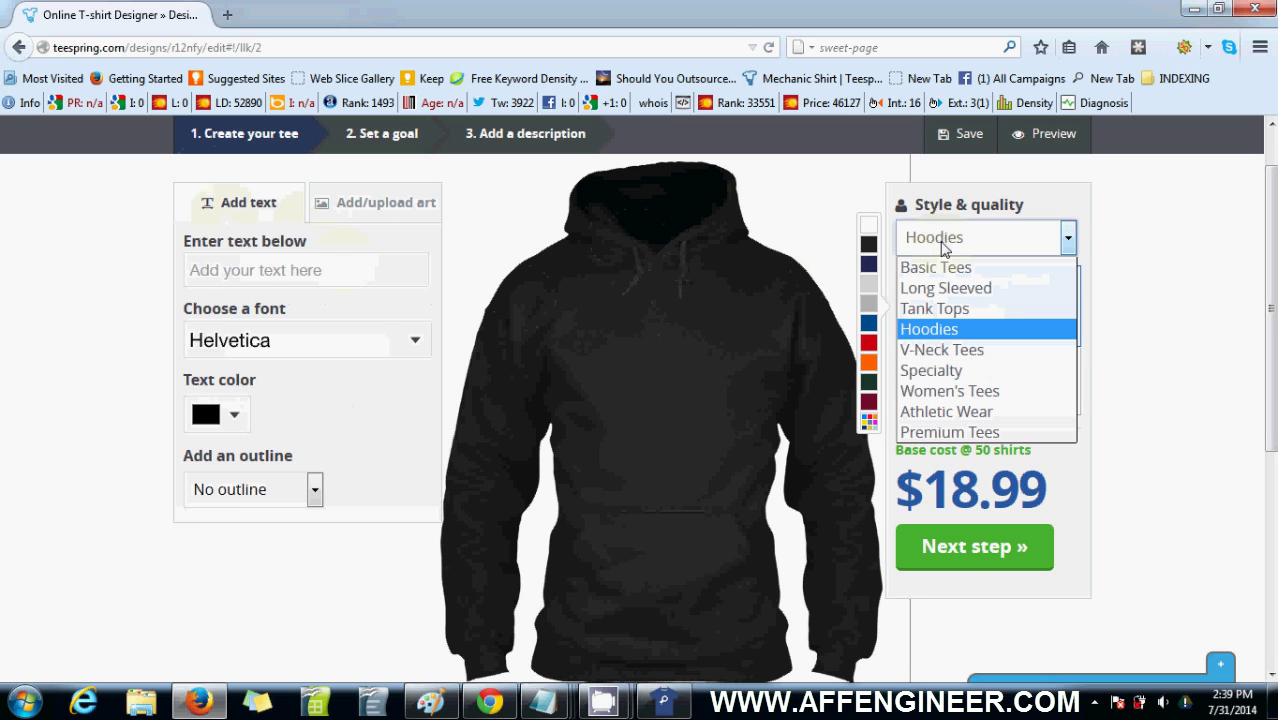
{"action": "left_click", "coordinate": [960, 310]}
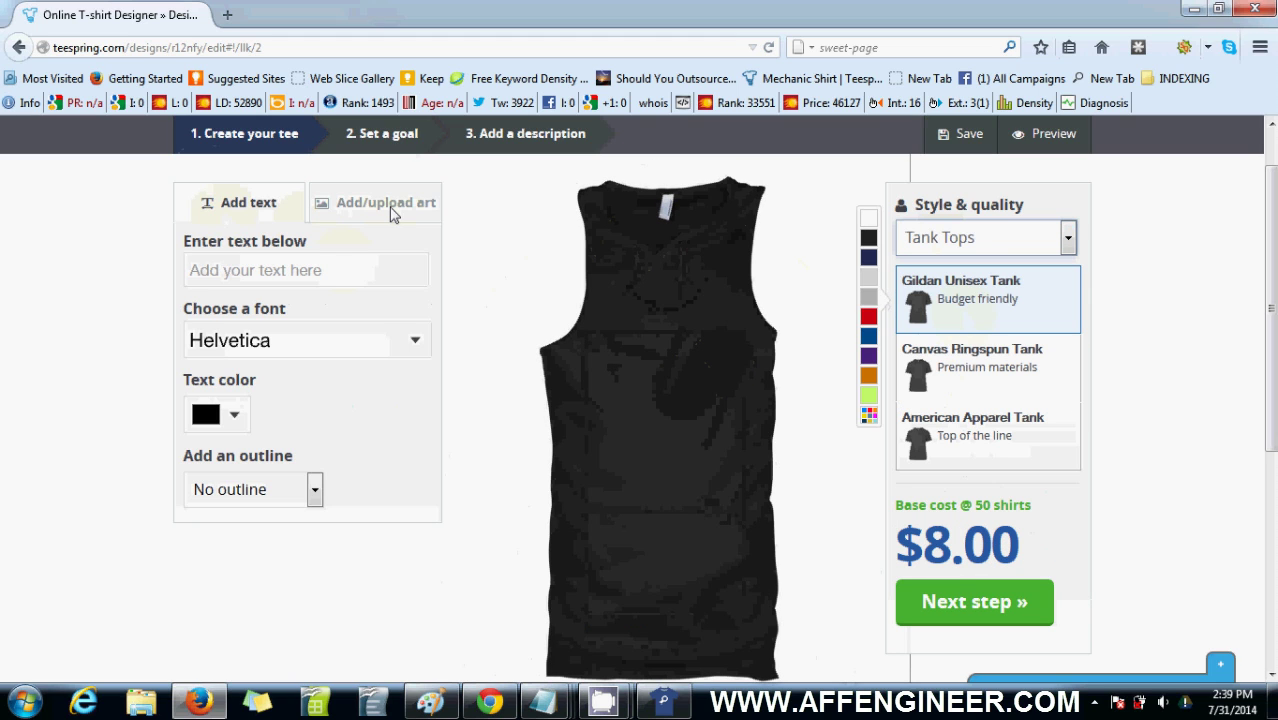
{"action": "left_click", "coordinate": [254, 275]}
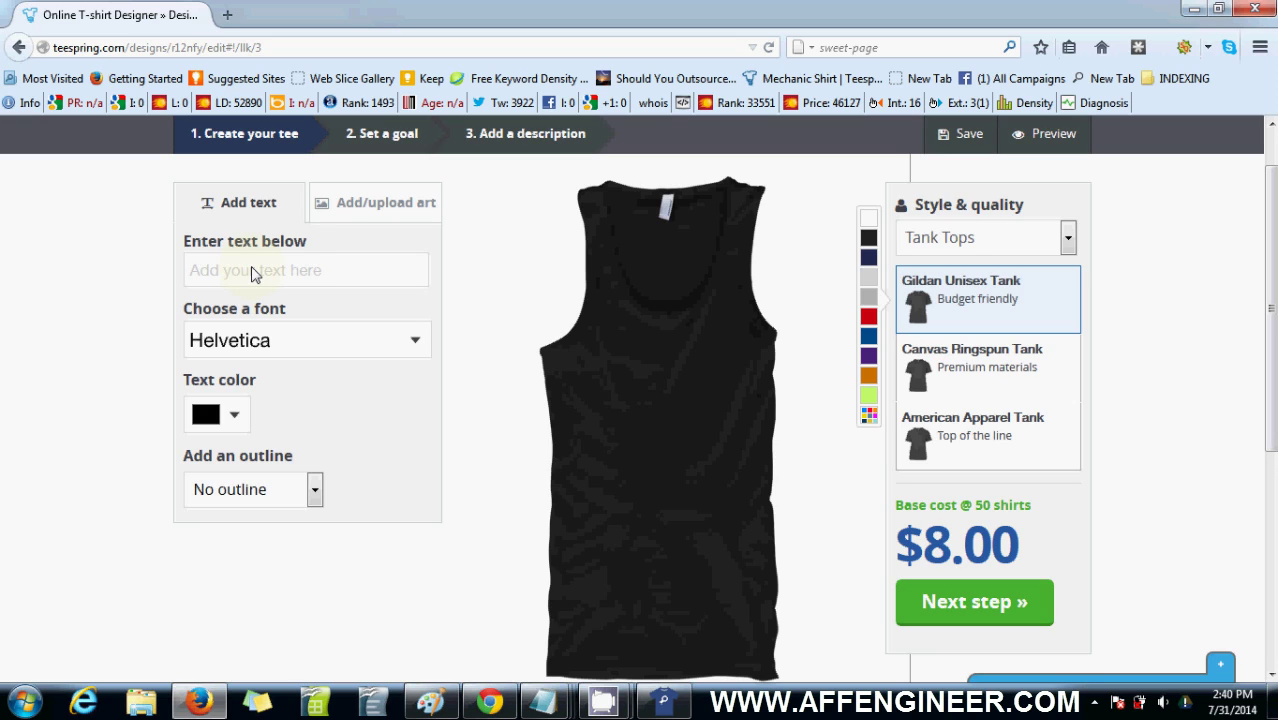
- Enter the design text '1967 VETERAN', fixing the misspelling
{"action": "type", "text": "1967 Vetera"}
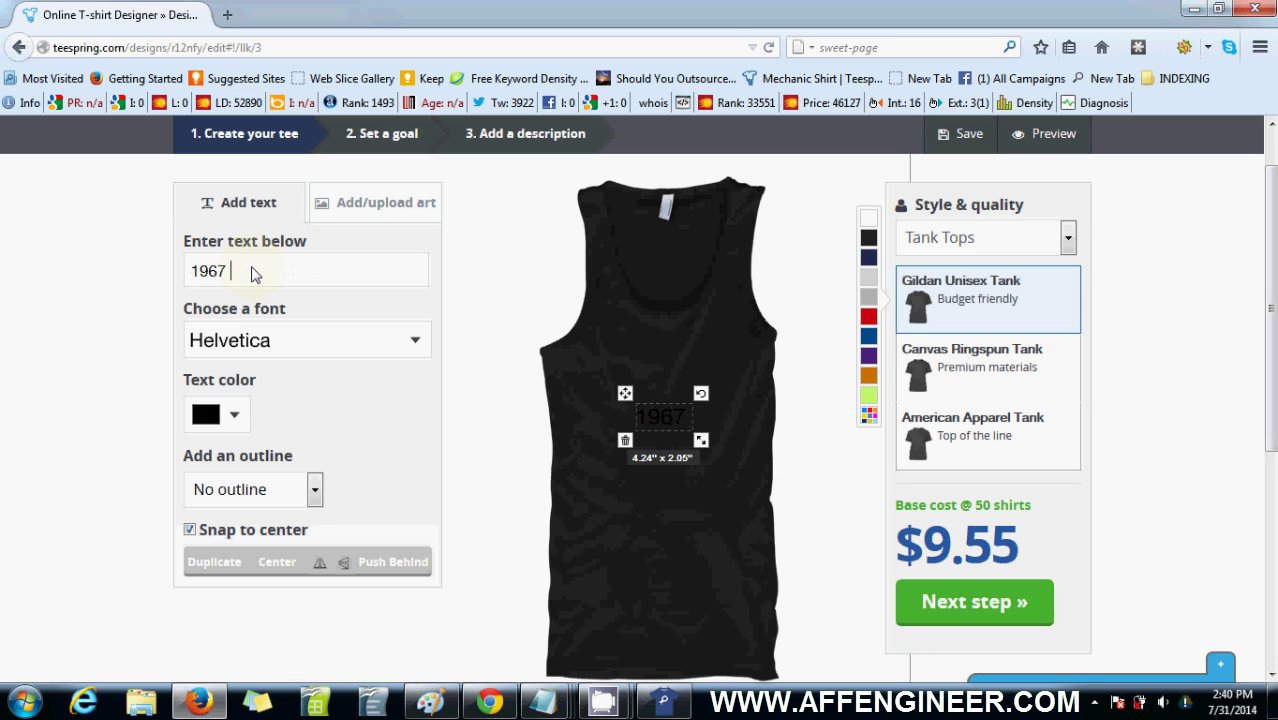
{"action": "type", "text": "n"}
{"action": "key", "text": "BackSpace"}
{"action": "key", "text": "BackSpace"}
{"action": "key", "text": "BackSpace"}
{"action": "key", "text": "BackSpace"}
{"action": "key", "text": "BackSpace"}
{"action": "key", "text": "BackSpace"}
{"action": "type", "text": "ETERNA"}
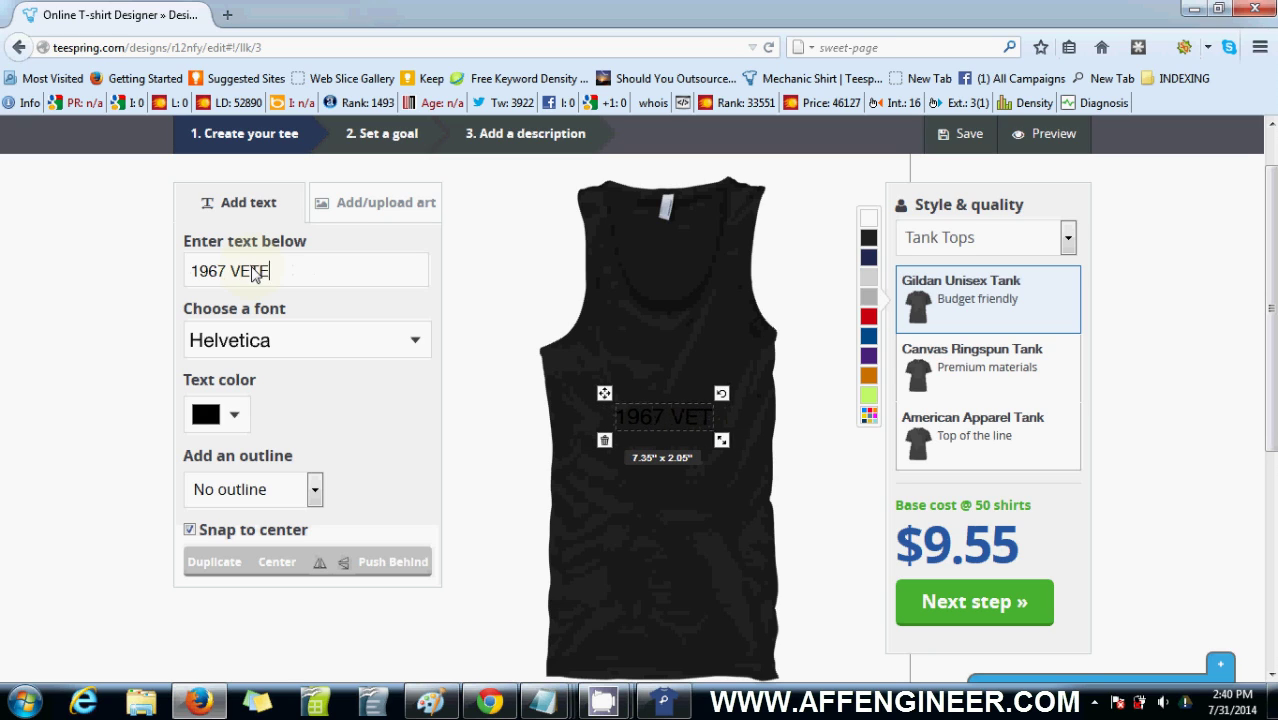
{"action": "key", "text": "BackSpace"}
{"action": "key", "text": "BackSpace"}
{"action": "type", "text": "AN"}
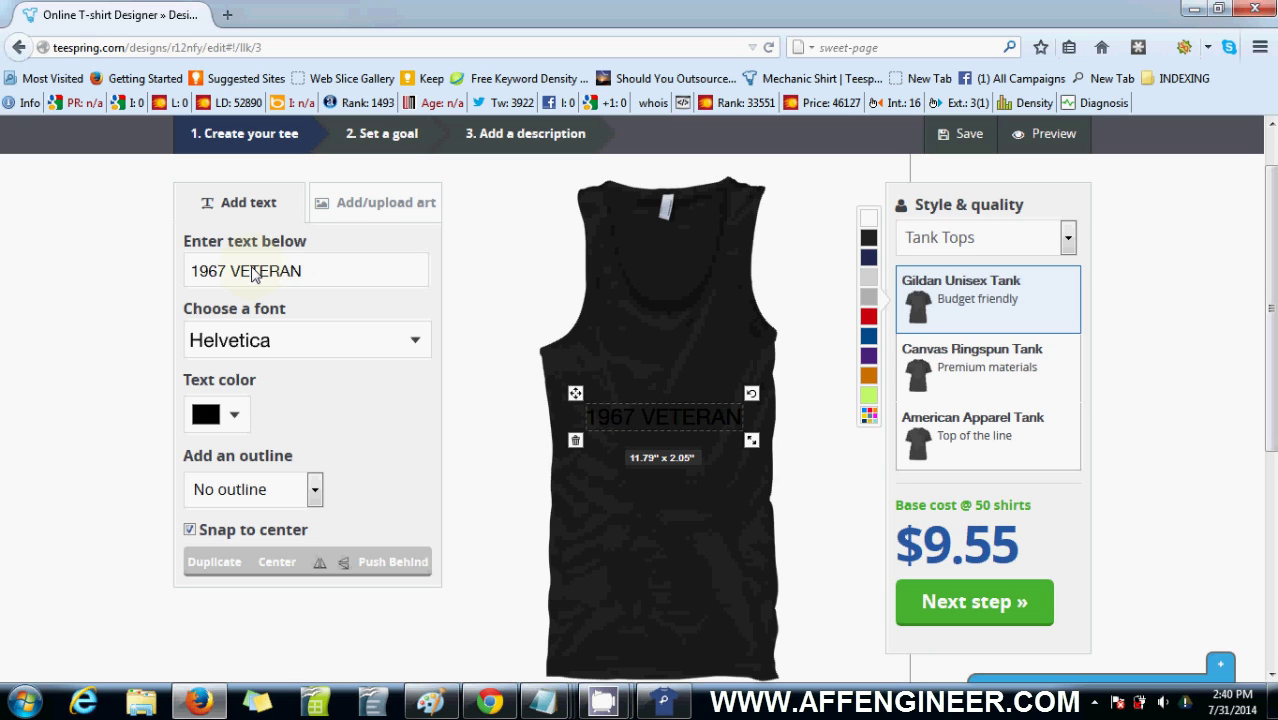
- Shrink the text to 10.53" x 1.83" and raise it onto the upper chest
{"action": "left_click", "coordinate": [678, 410]}
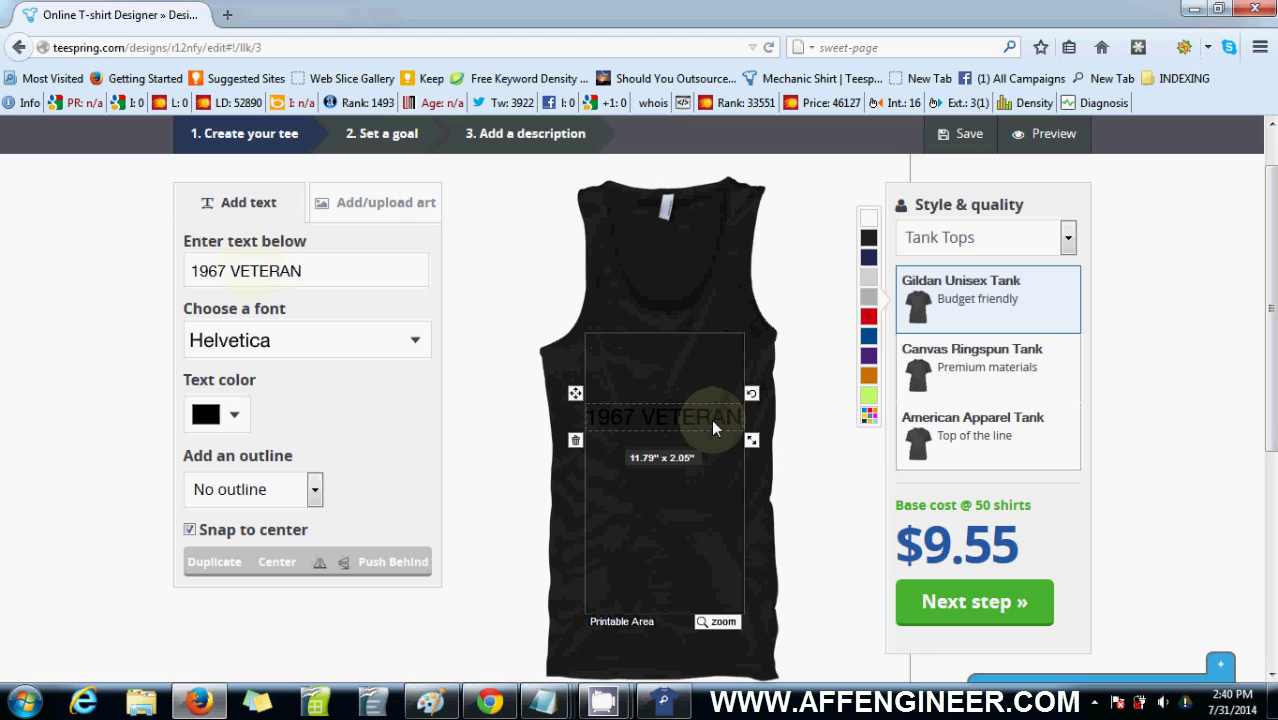
{"action": "left_click_drag", "start_coordinate": [751, 440], "coordinate": [705, 370]}
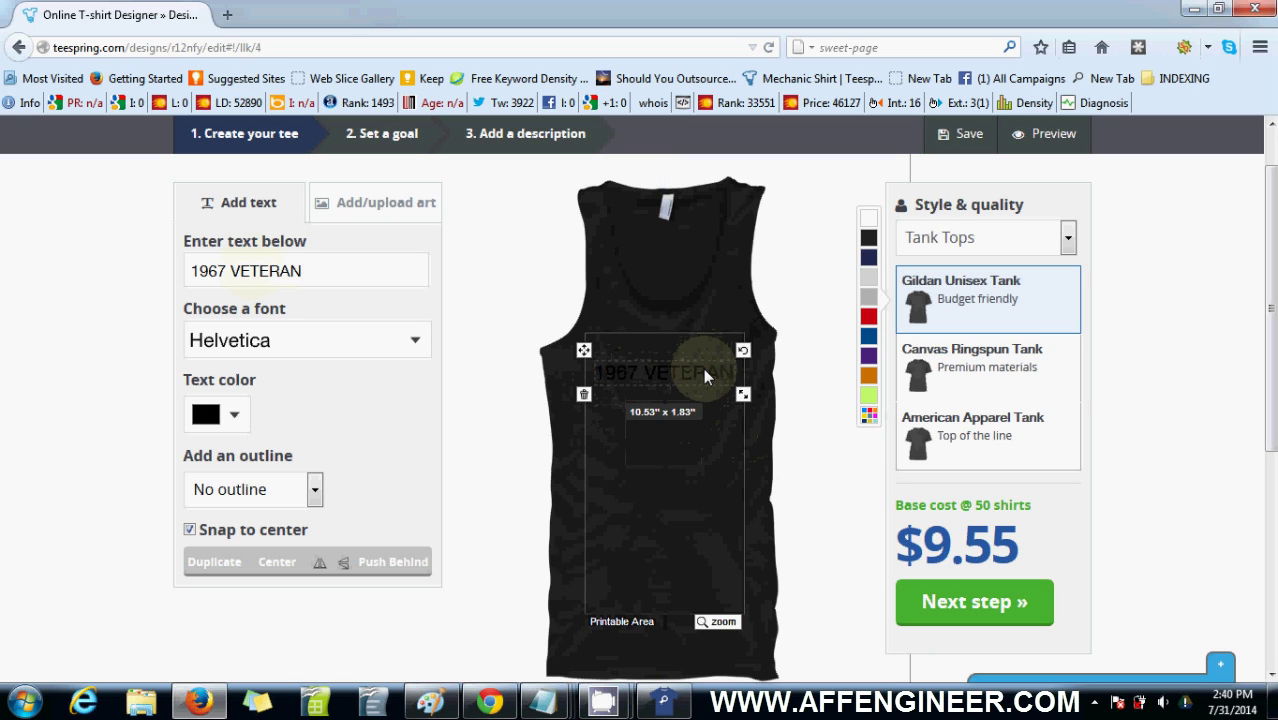
{"action": "left_click_drag", "start_coordinate": [704, 371], "coordinate": [704, 371]}
- Make the 1967 VETERAN text white and try the Lobster font
{"action": "left_click", "coordinate": [231, 418]}
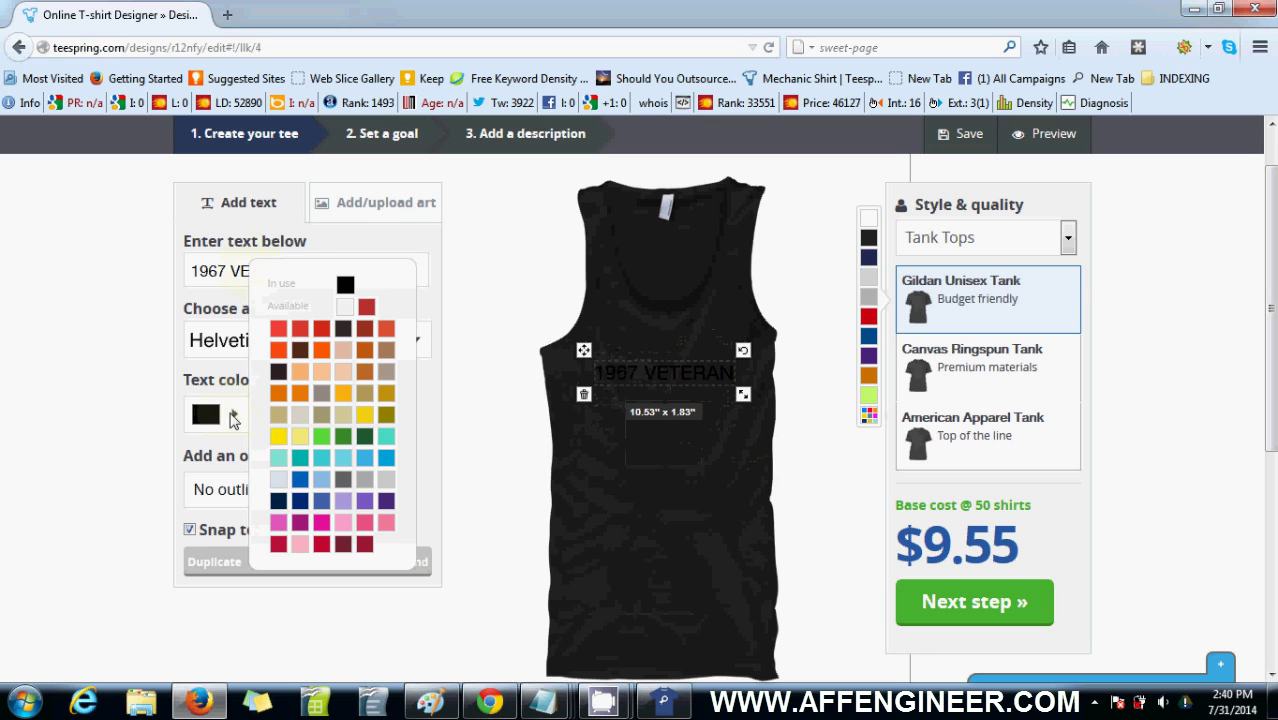
{"action": "left_click", "coordinate": [352, 313]}
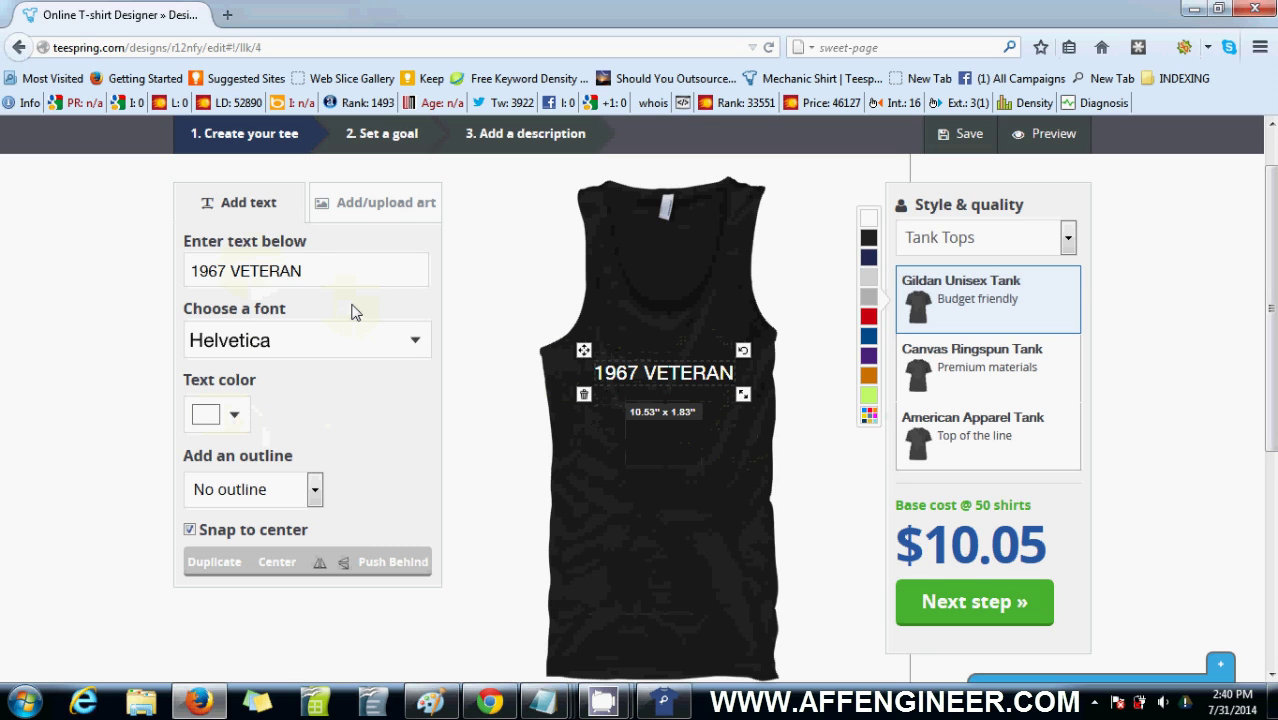
{"action": "left_click", "coordinate": [343, 352]}
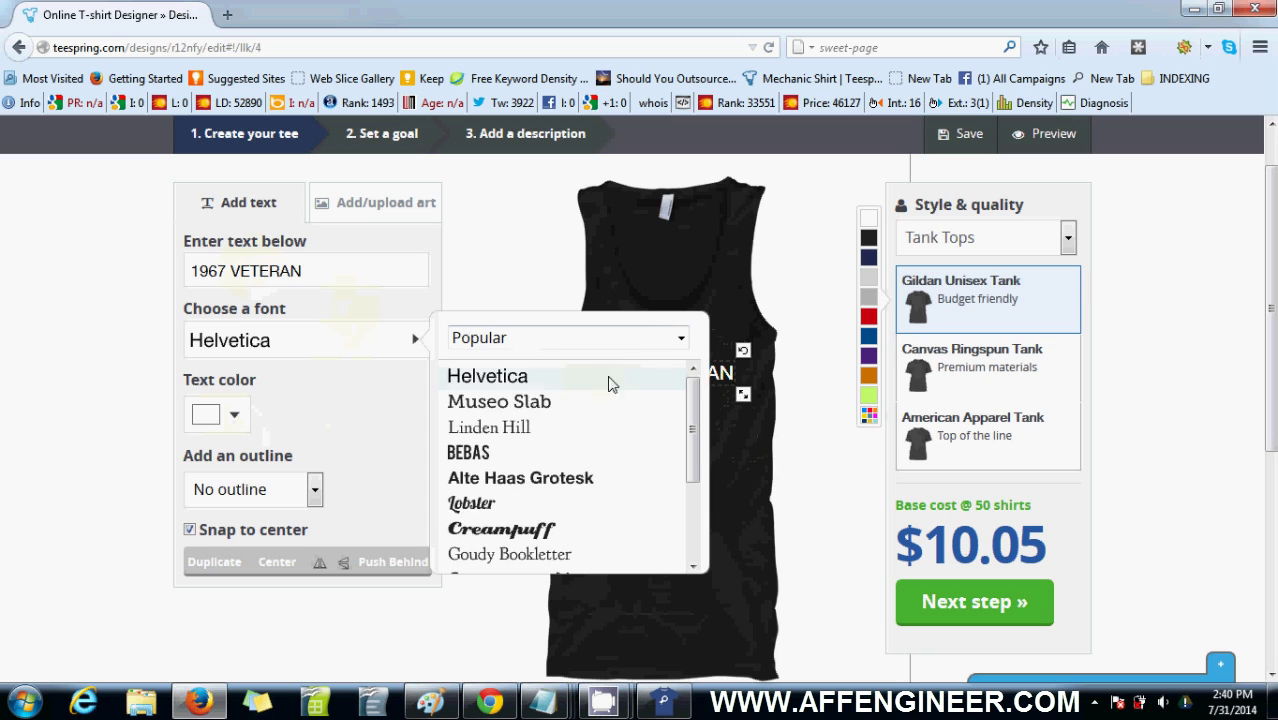
{"action": "left_click", "coordinate": [564, 495]}
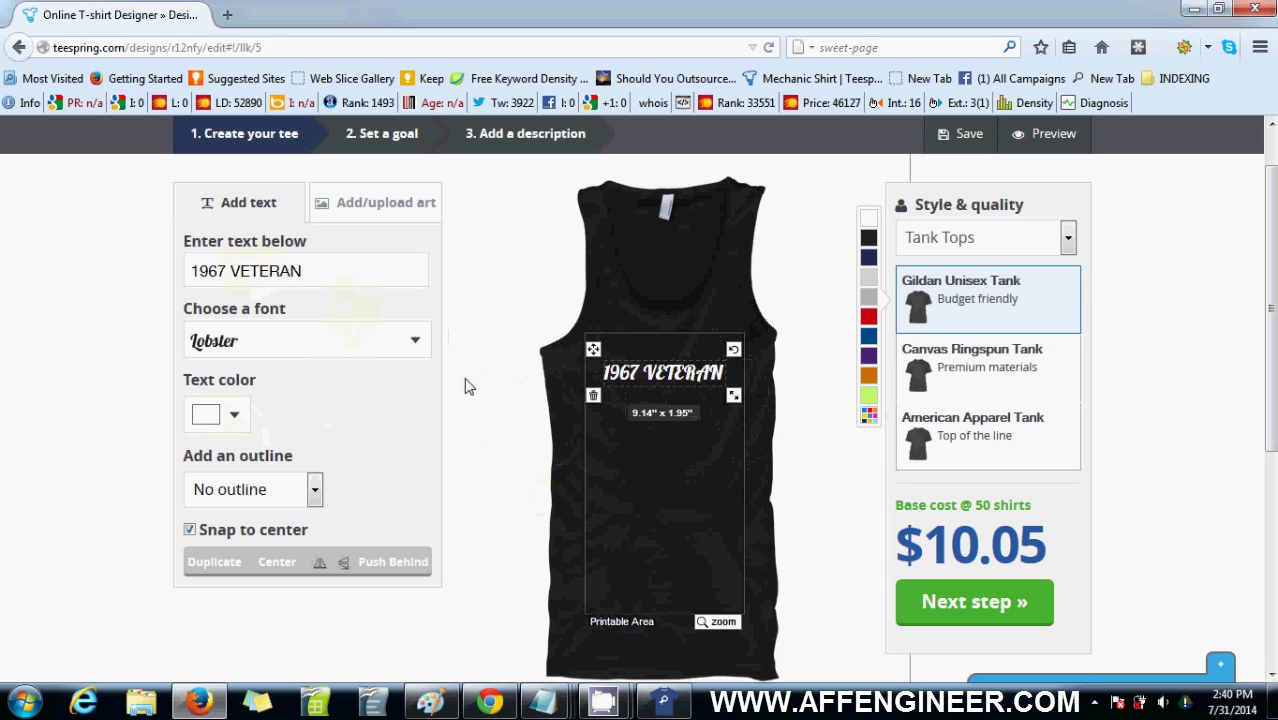
- Apply the Grunge font ZERO & ZERO IS and enlarge the text to 10.26" x 2.13"
{"action": "left_click", "coordinate": [323, 362]}
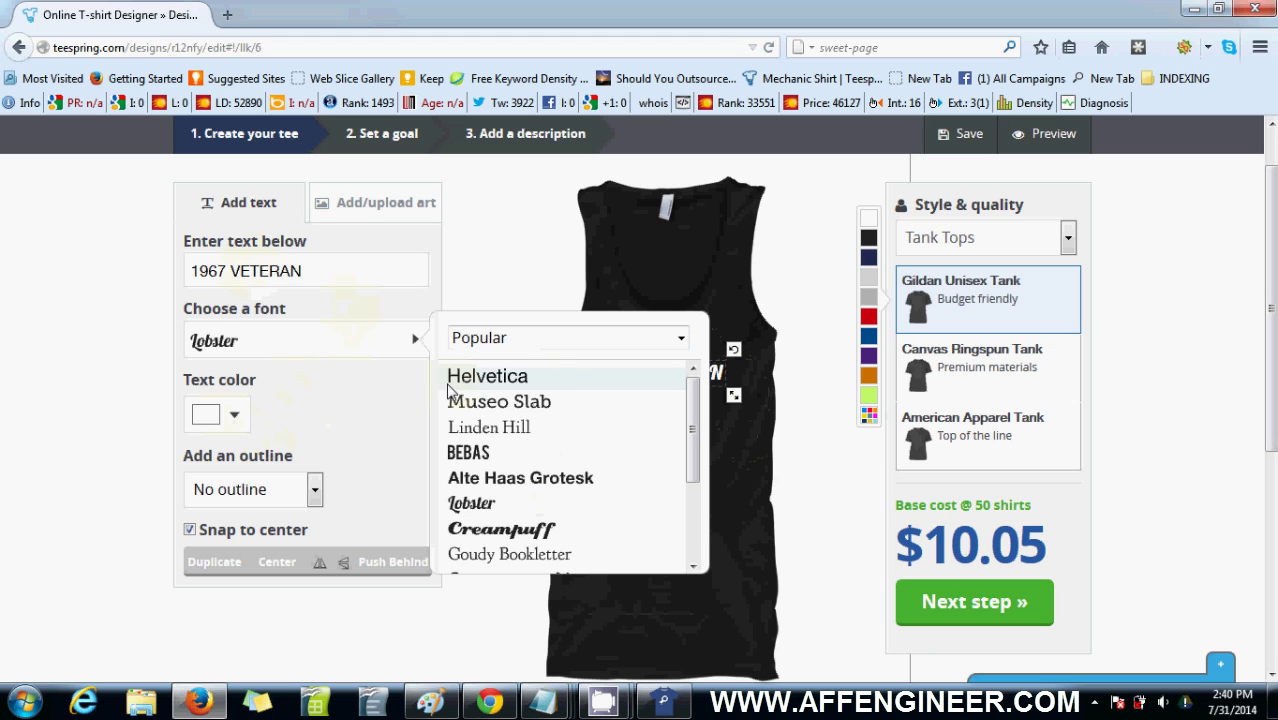
{"action": "mouse_move", "coordinate": [695, 385]}
{"action": "left_mouse_down"}
{"action": "mouse_move", "coordinate": [697, 450]}
{"action": "mouse_move", "coordinate": [701, 374]}
{"action": "left_mouse_up"}
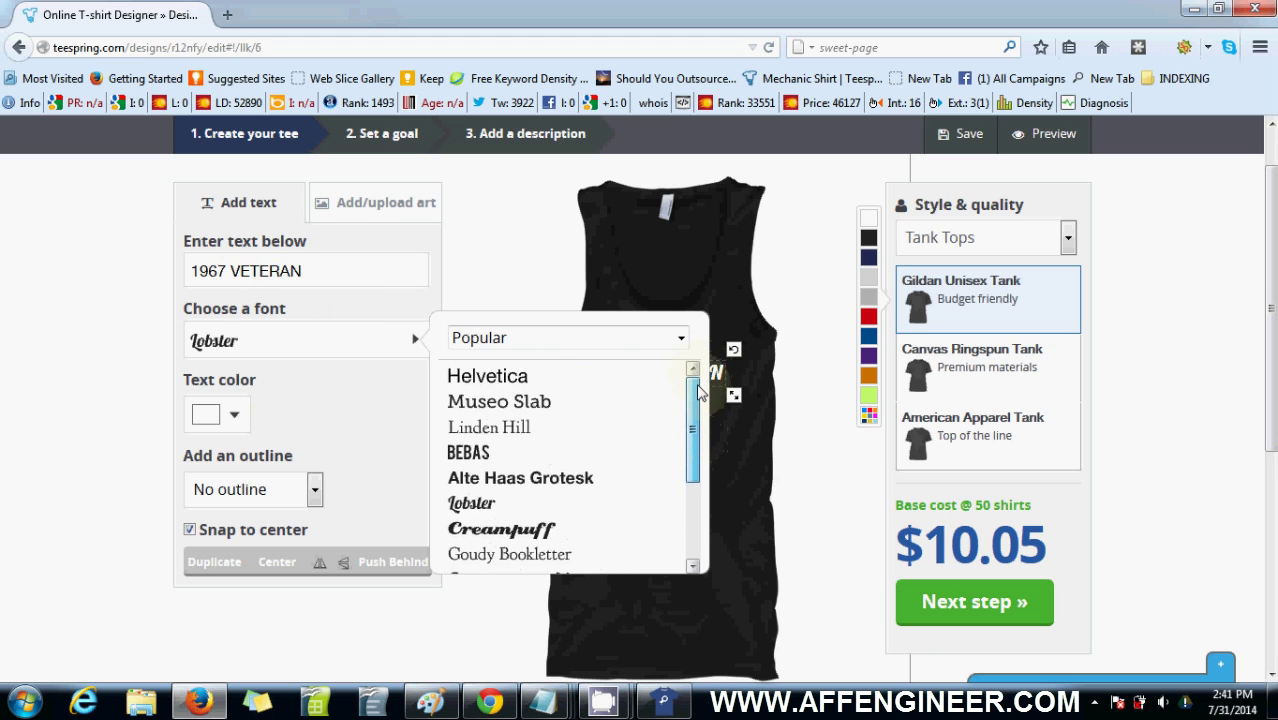
{"action": "left_click", "coordinate": [681, 339]}
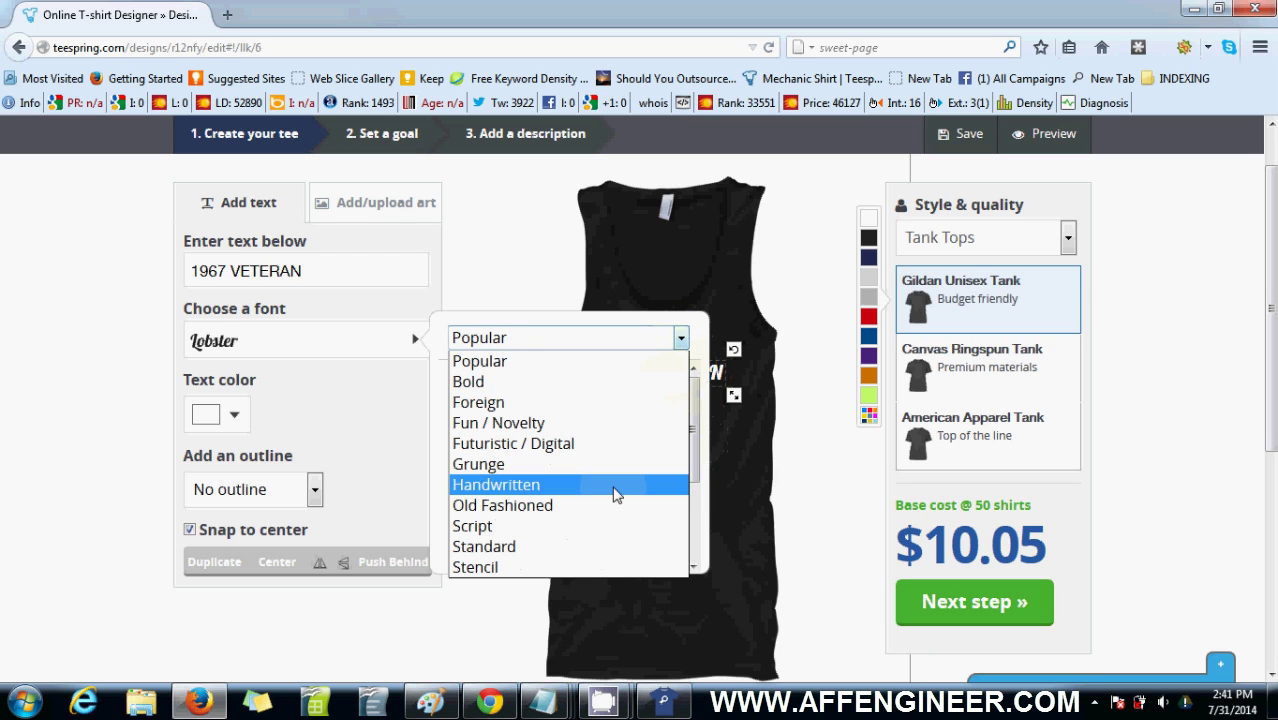
{"action": "left_click", "coordinate": [600, 464]}
{"action": "scroll", "coordinate": [575, 549], "scroll_direction": "down", "scroll_amount": 3}
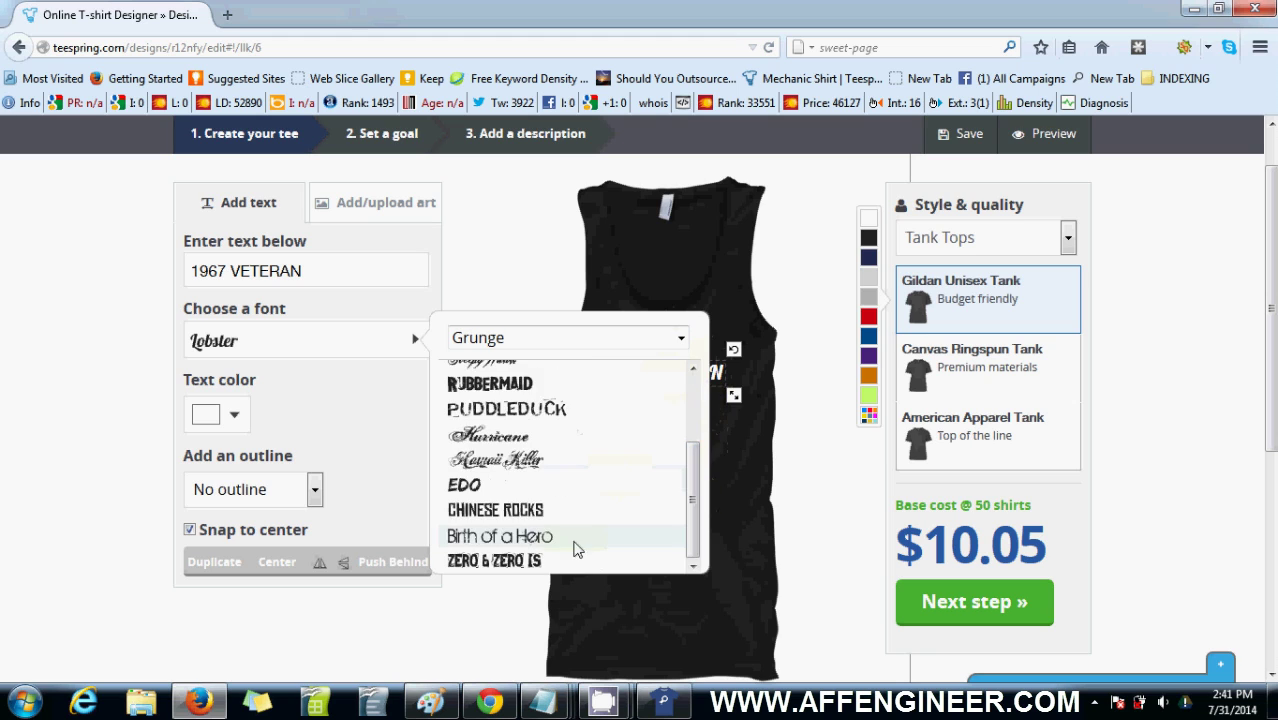
{"action": "left_click", "coordinate": [570, 562]}
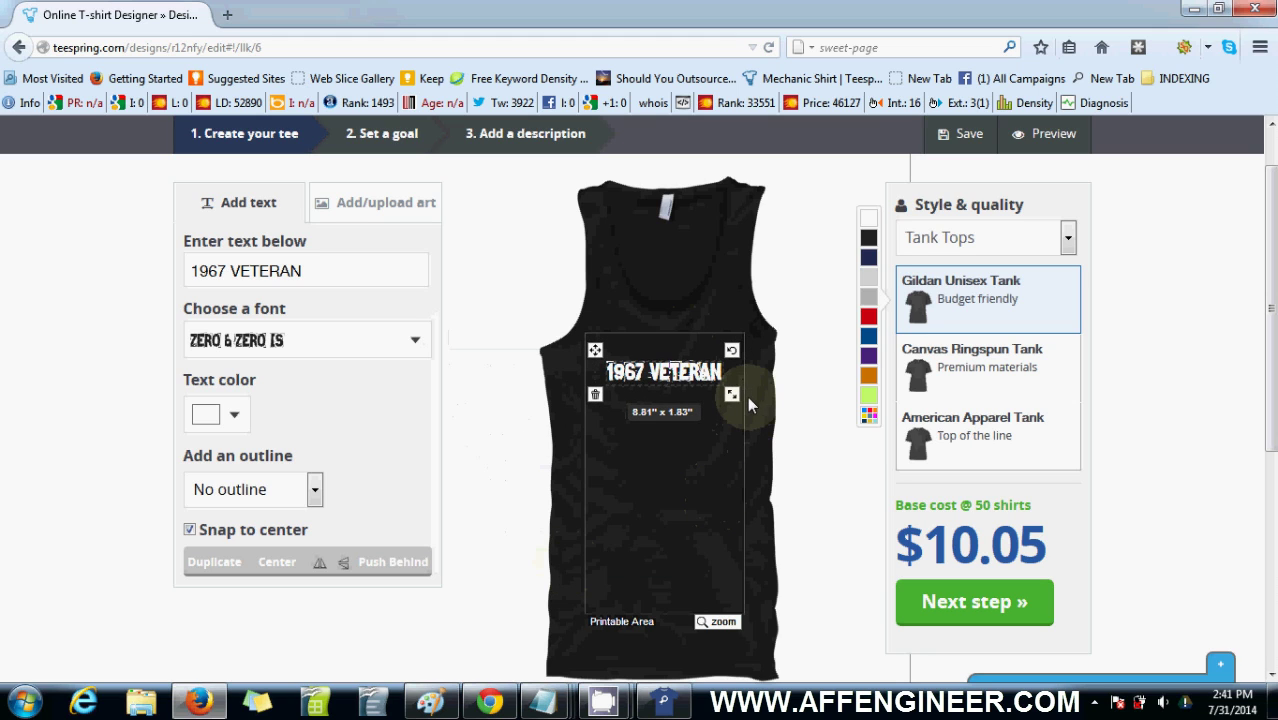
{"action": "mouse_move", "coordinate": [739, 390]}
{"action": "left_mouse_down"}
{"action": "mouse_move", "coordinate": [750, 416]}
{"action": "mouse_move", "coordinate": [727, 371]}
{"action": "left_mouse_up"}
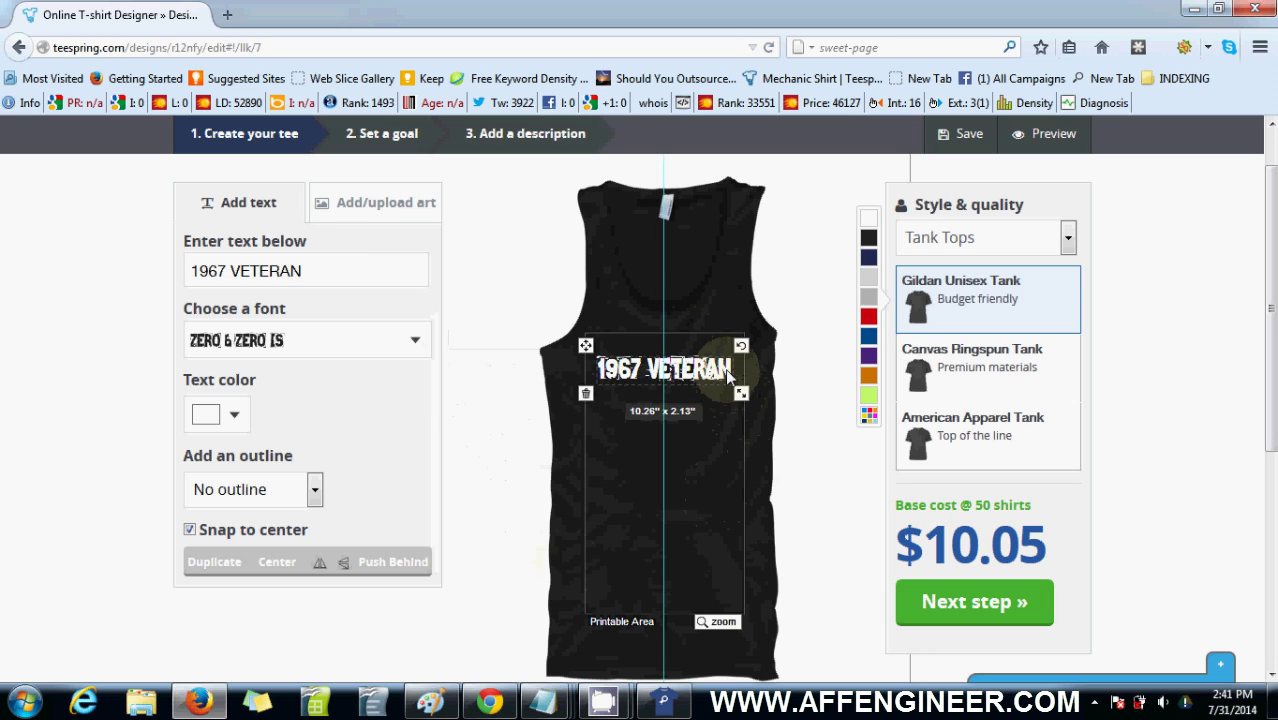
{"action": "left_click", "coordinate": [234, 417]}
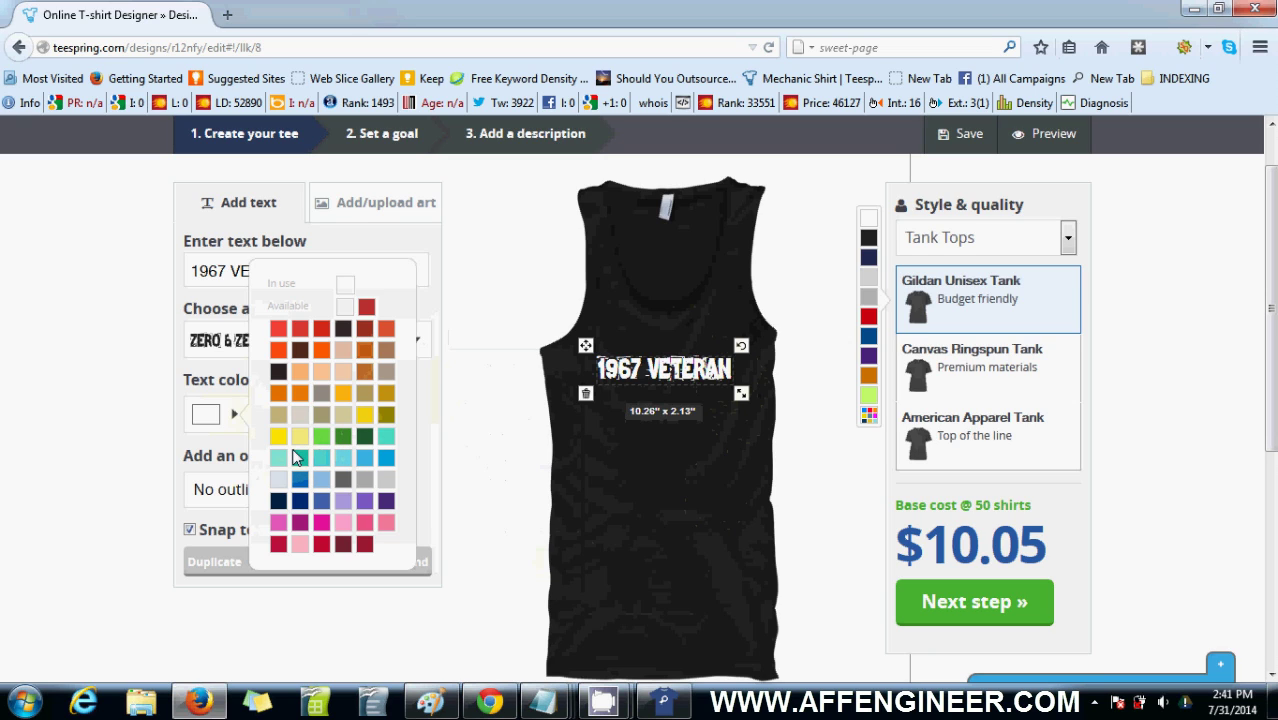
{"action": "left_click", "coordinate": [175, 388]}
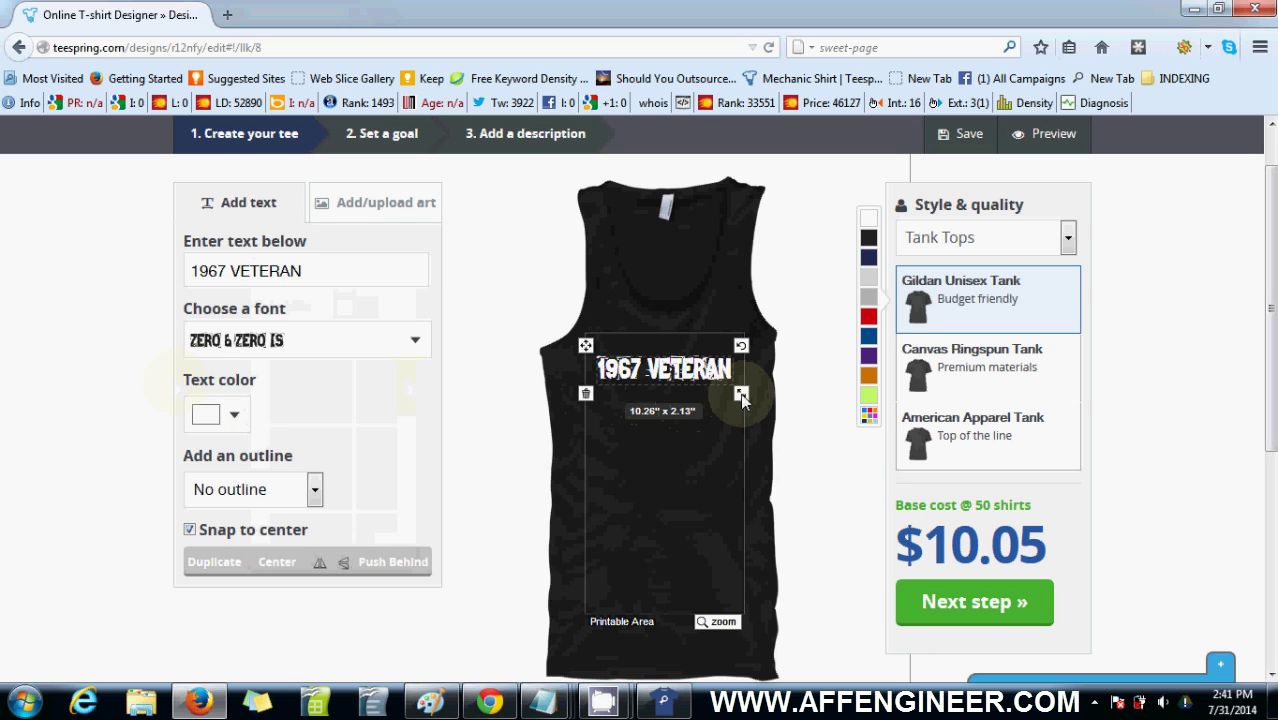
- Add a separate white VETERAN text item and enlarge it slightly
{"action": "left_click", "coordinate": [281, 200]}
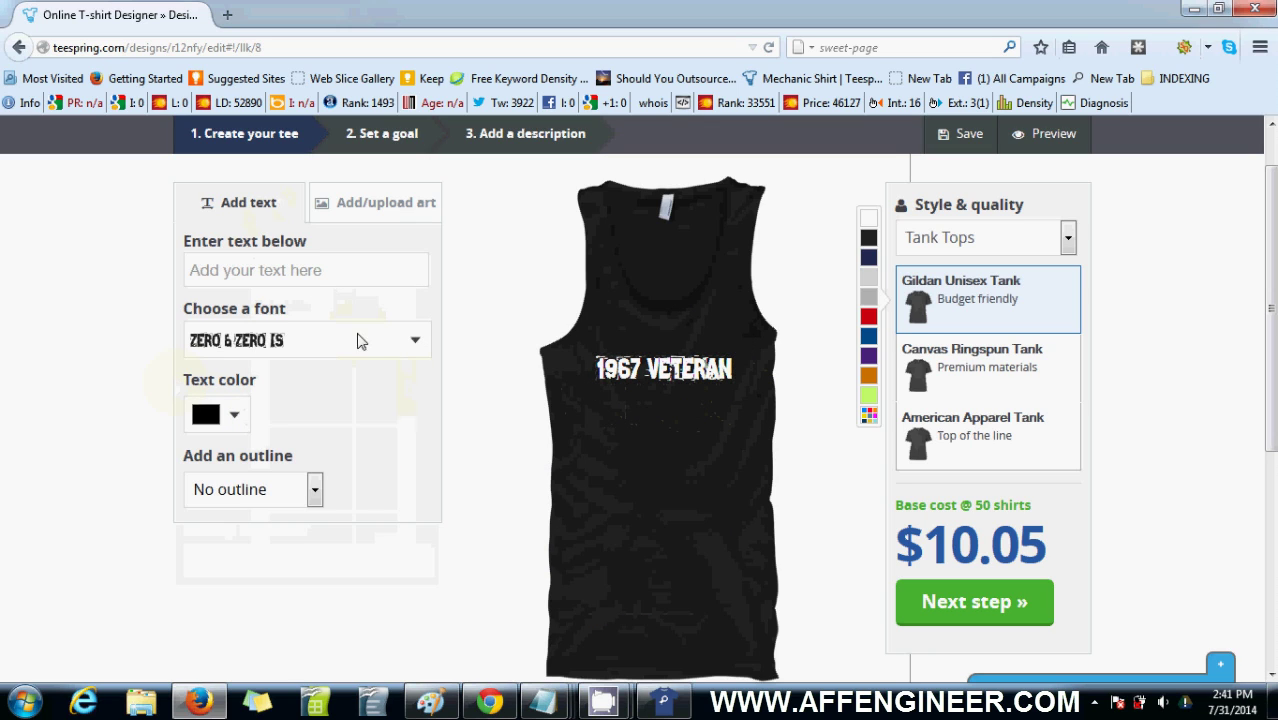
{"action": "left_click", "coordinate": [350, 278]}
{"action": "type", "text": "VETER"}
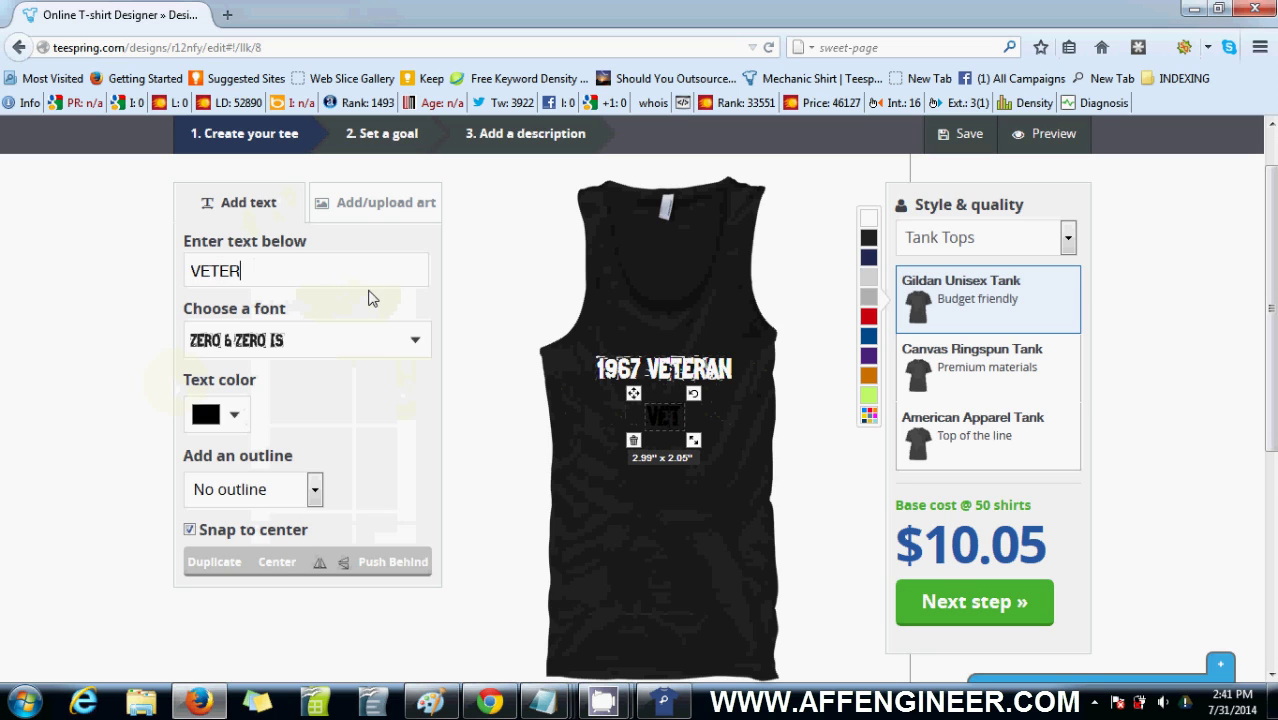
{"action": "type", "text": "AN"}
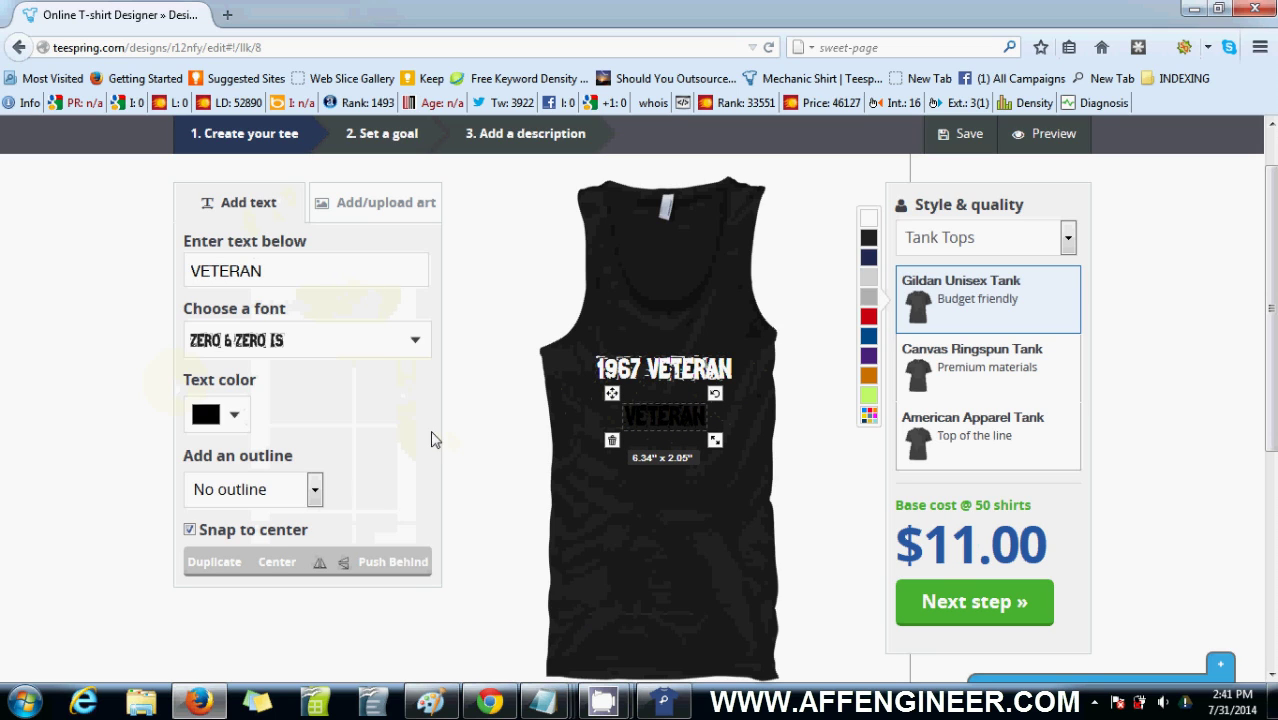
{"action": "left_click", "coordinate": [240, 415]}
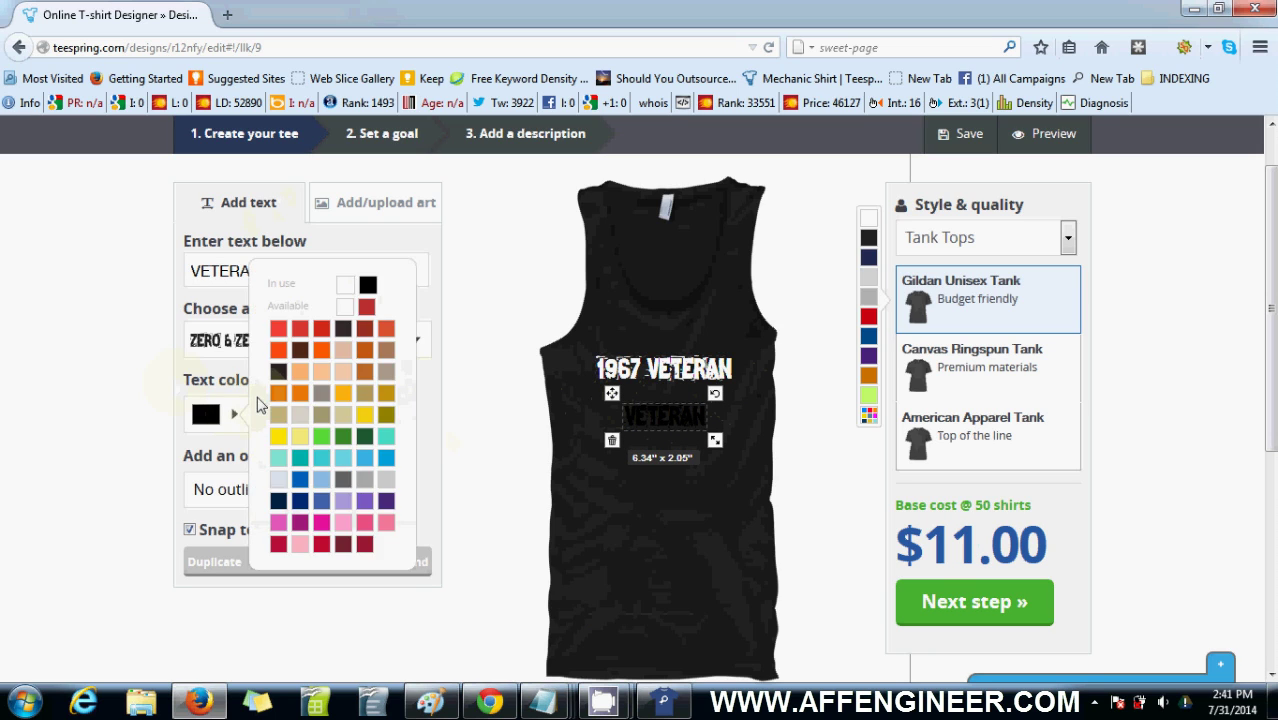
{"action": "left_click", "coordinate": [345, 286]}
{"action": "mouse_move", "coordinate": [718, 443]}
{"action": "left_mouse_down"}
{"action": "mouse_move", "coordinate": [745, 455]}
{"action": "mouse_move", "coordinate": [730, 438]}
{"action": "left_mouse_up"}
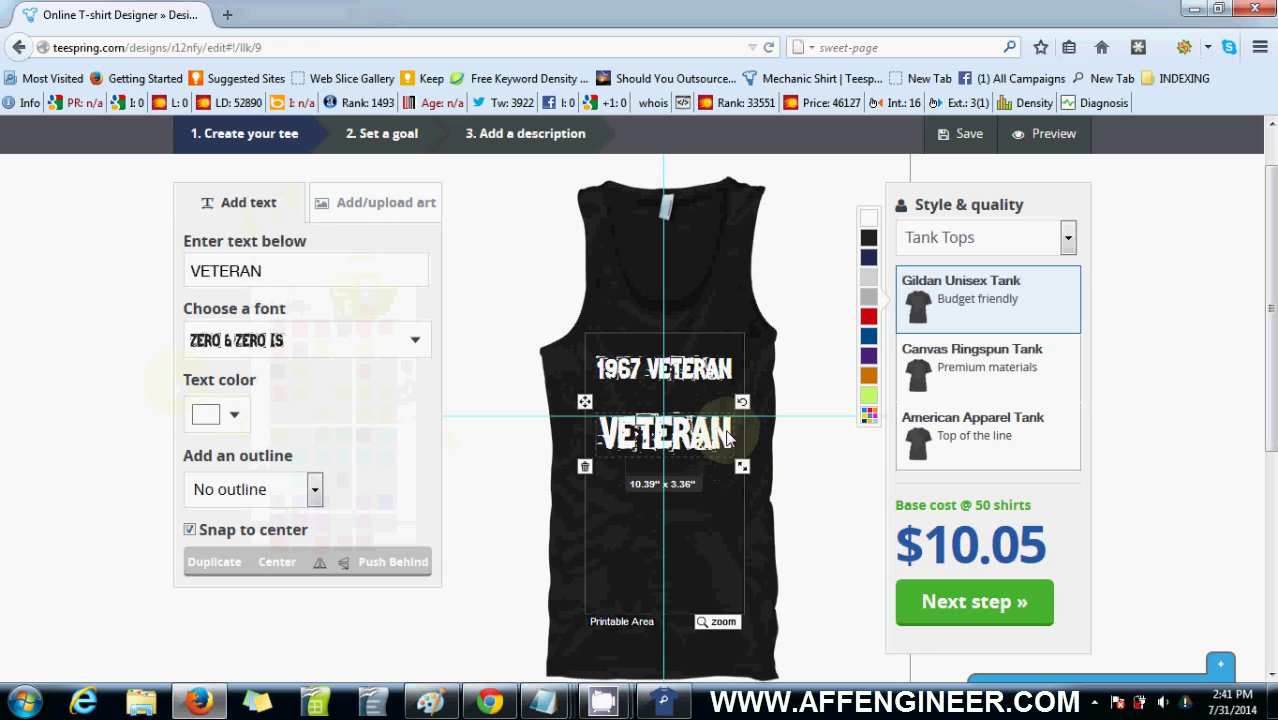
- Trim the upper text to just '1967' and enlarge it to 5.76" x 3.47"
{"action": "left_click", "coordinate": [690, 369]}
{"action": "left_click", "coordinate": [312, 274]}
{"action": "key", "text": "BackSpace"}
{"action": "key", "text": "BackSpace"}
{"action": "key", "text": "BackSpace"}
{"action": "key", "text": "BackSpace"}
{"action": "key", "text": "BackSpace"}
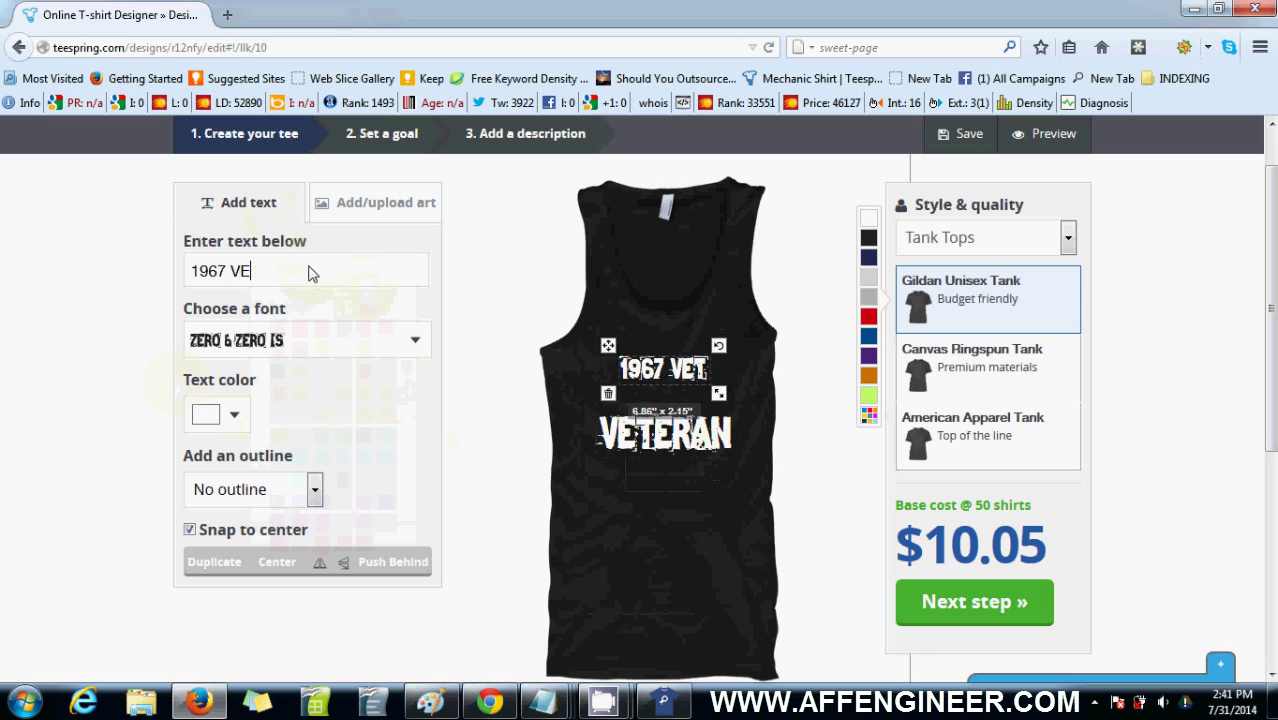
{"action": "key", "text": "BackSpace"}
{"action": "key", "text": "BackSpace"}
{"action": "key", "text": "BackSpace"}
{"action": "left_click_drag", "start_coordinate": [698, 410], "coordinate": [720, 453]}
- Nudge VETERAN and 1967 slightly lower so 1967 sits centred above VETERAN
{"action": "left_click", "coordinate": [718, 452]}
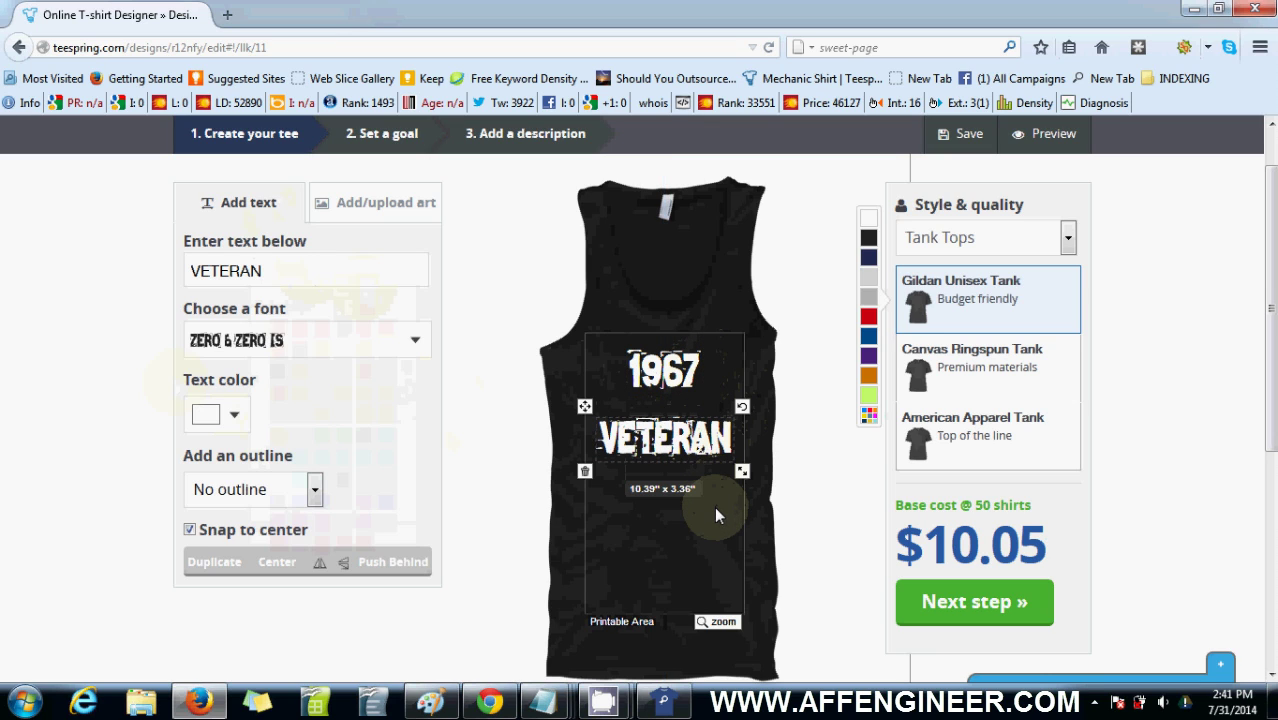
{"action": "left_click_drag", "start_coordinate": [712, 440], "coordinate": [712, 449]}
{"action": "left_click_drag", "start_coordinate": [699, 386], "coordinate": [701, 394]}
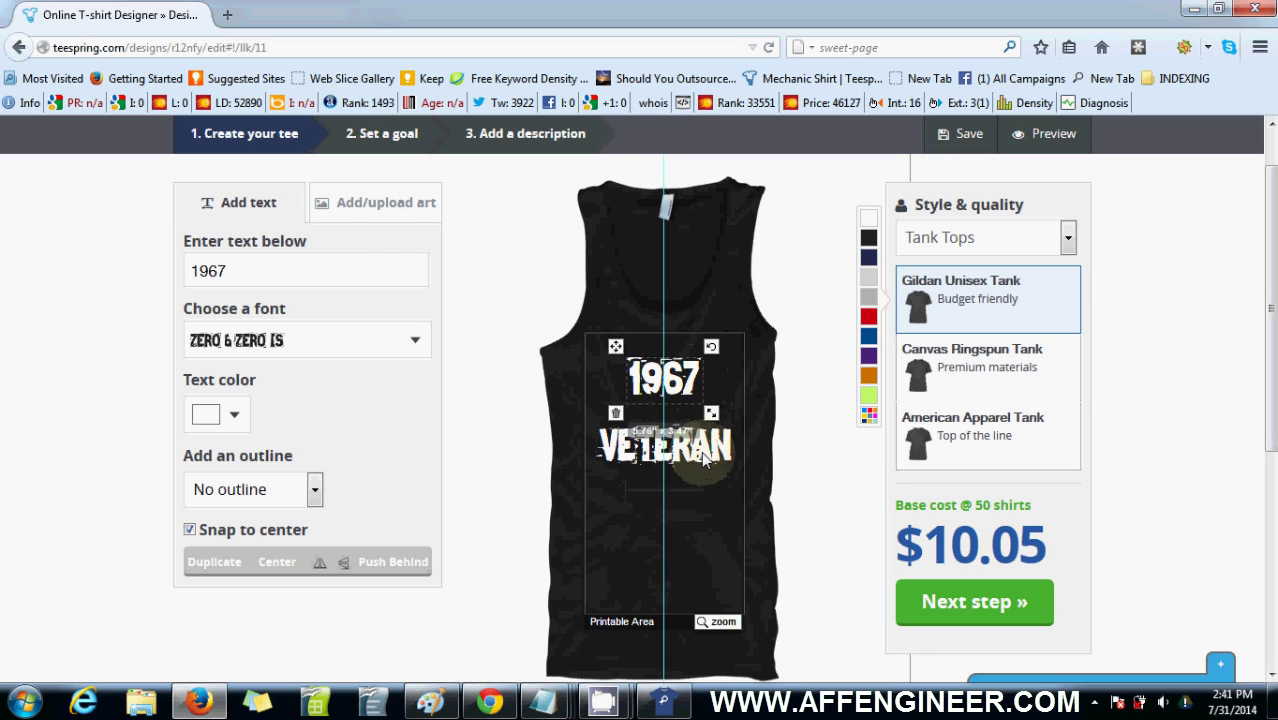
{"action": "left_click", "coordinate": [705, 458]}
{"action": "left_click", "coordinate": [842, 490]}
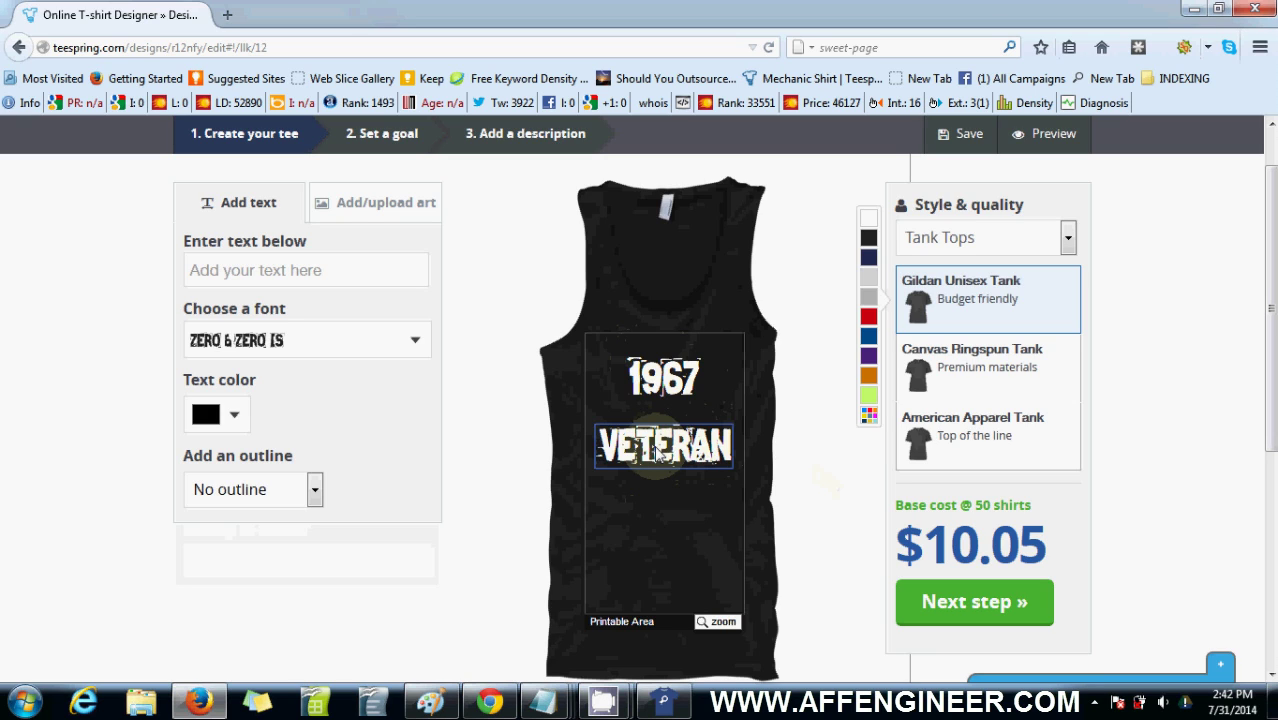
- Drag VETERAN down to the lower chest, leaving a wide gap below 1967
{"action": "left_click_drag", "start_coordinate": [657, 452], "coordinate": [656, 549]}
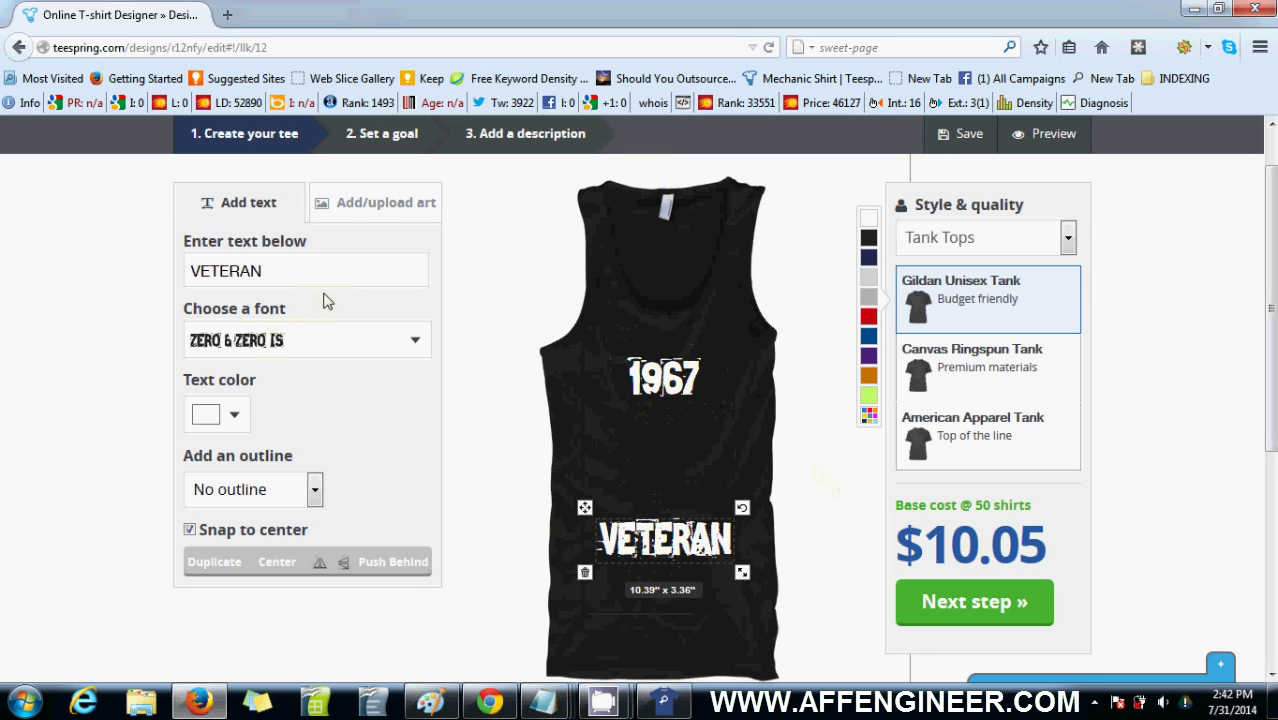
{"action": "left_click", "coordinate": [274, 210]}
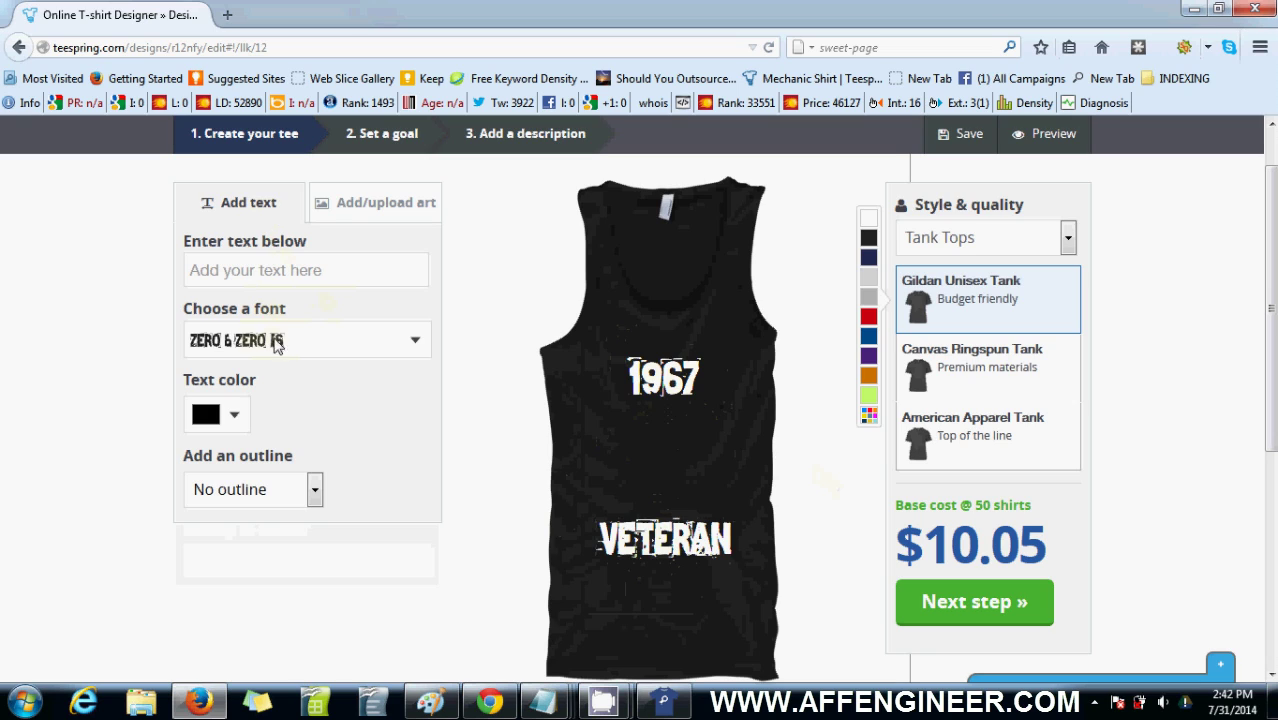
{"action": "left_click", "coordinate": [386, 273]}
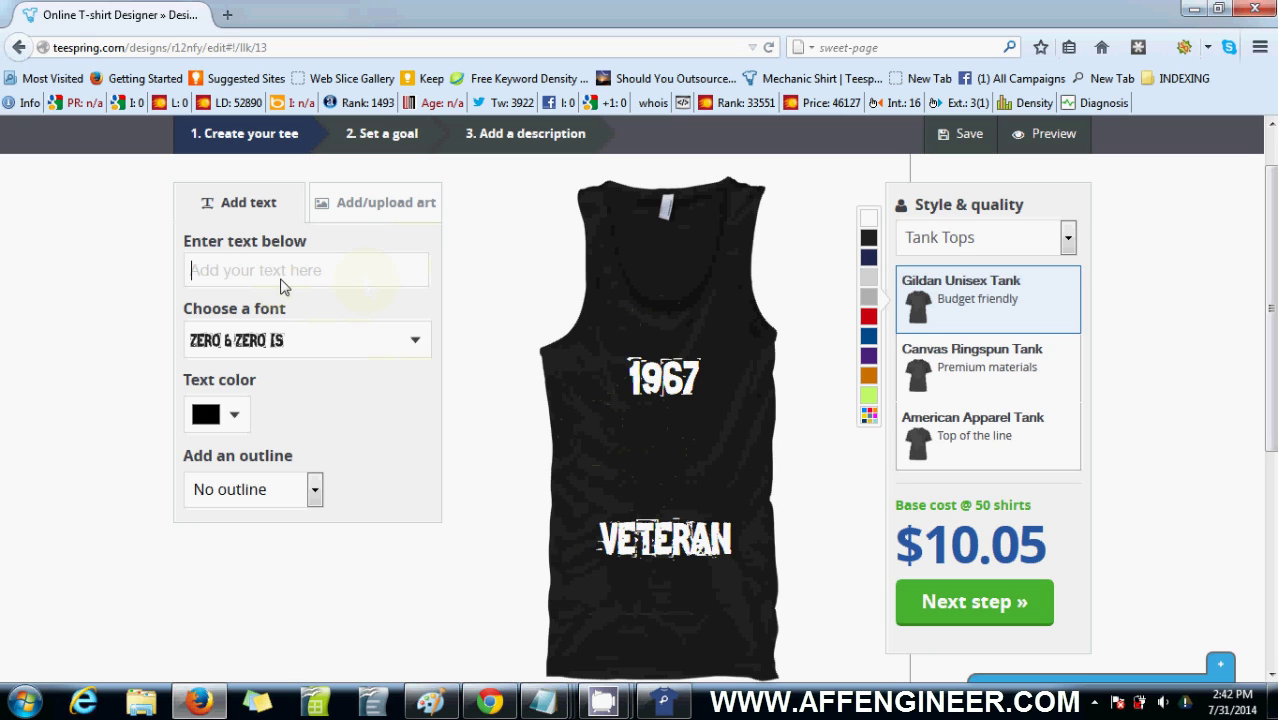
- Add a white VIETNAM line enlarged to 9.71" x 3.04" between 1967 and VETERAN
{"action": "type", "text": "VIET"}
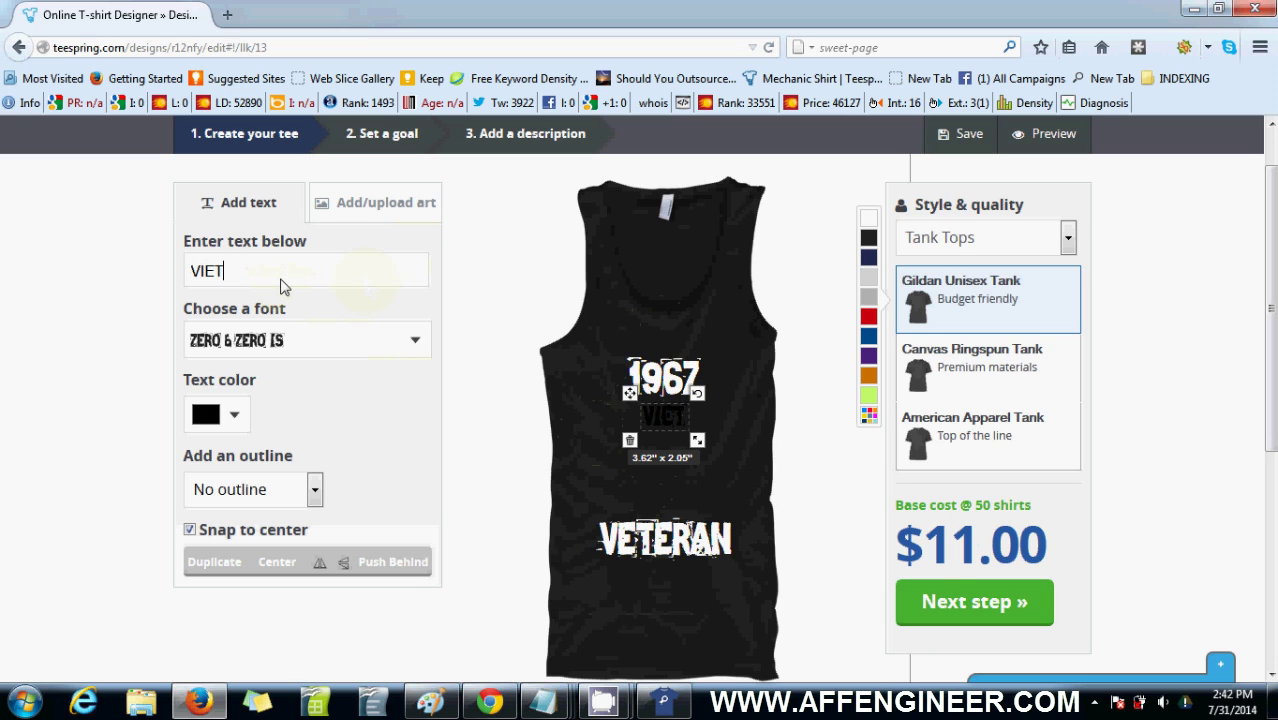
{"action": "type", "text": "NAM"}
{"action": "mouse_move", "coordinate": [710, 443]}
{"action": "left_mouse_down"}
{"action": "mouse_move", "coordinate": [735, 460]}
{"action": "mouse_move", "coordinate": [739, 450]}
{"action": "mouse_move", "coordinate": [725, 428]}
{"action": "mouse_move", "coordinate": [710, 473]}
{"action": "mouse_move", "coordinate": [714, 456]}
{"action": "left_mouse_up"}
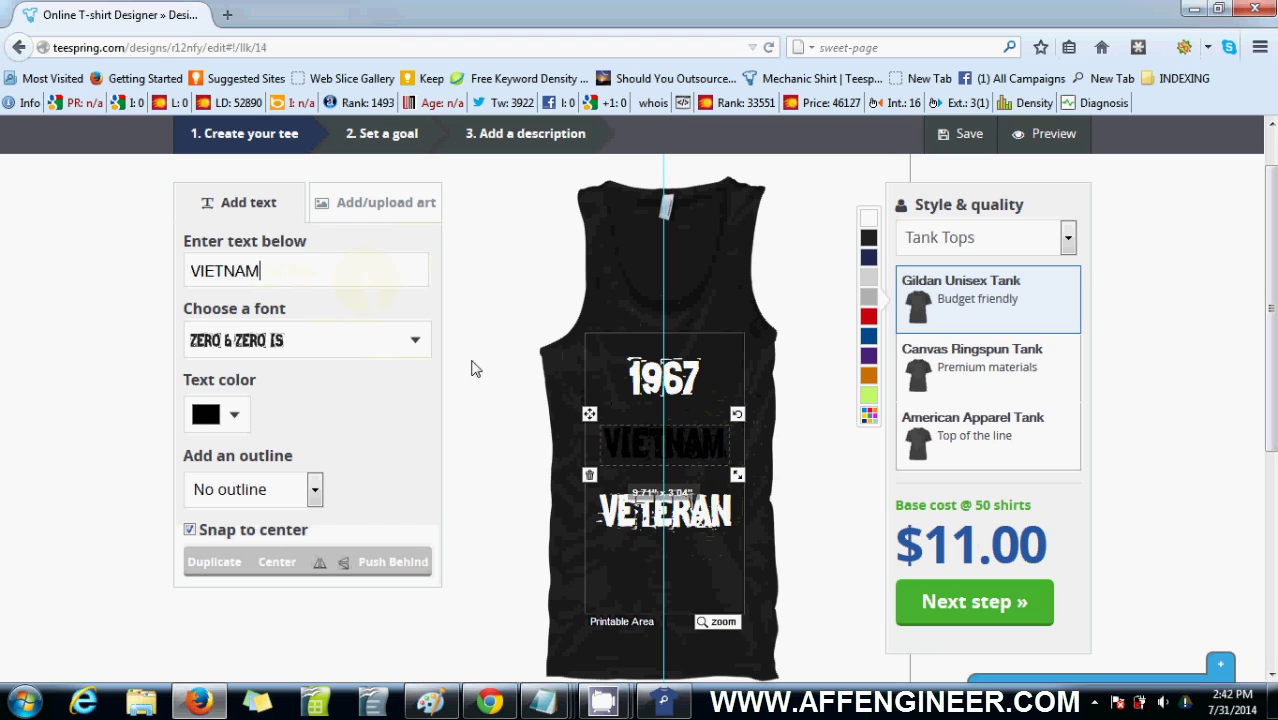
{"action": "left_click", "coordinate": [236, 424]}
{"action": "left_click", "coordinate": [345, 286]}
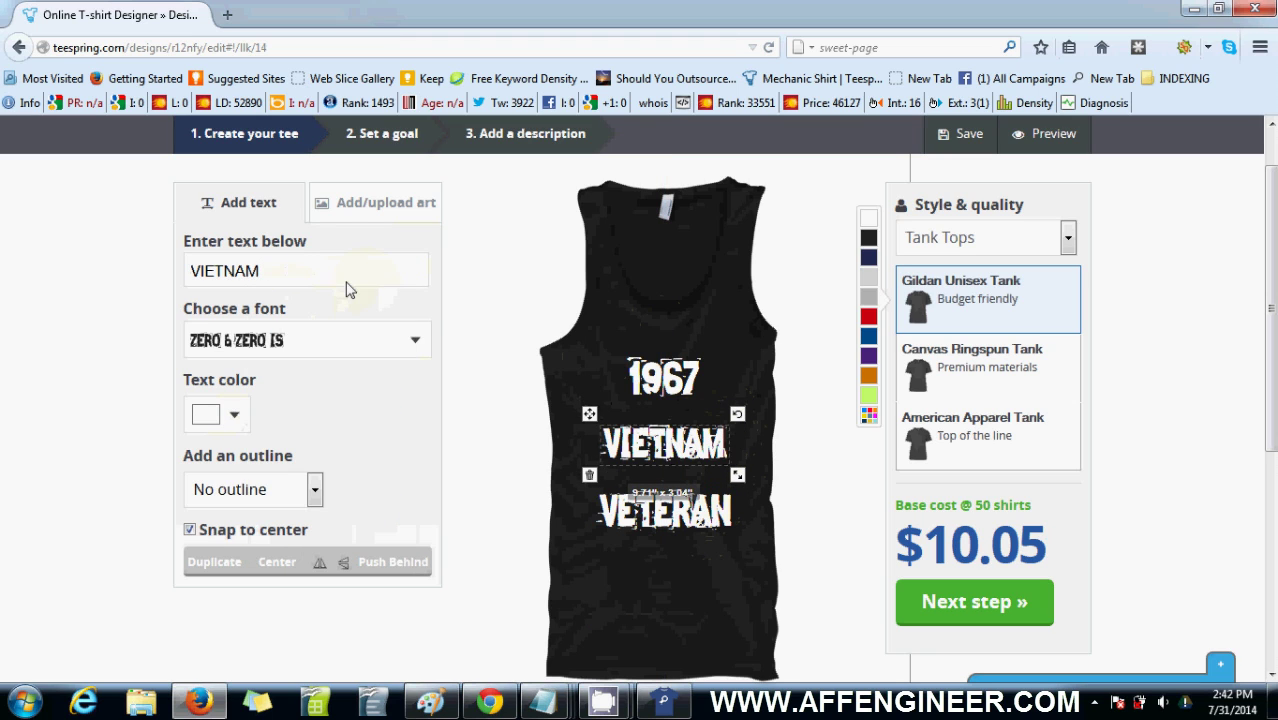
{"action": "left_click", "coordinate": [697, 508]}
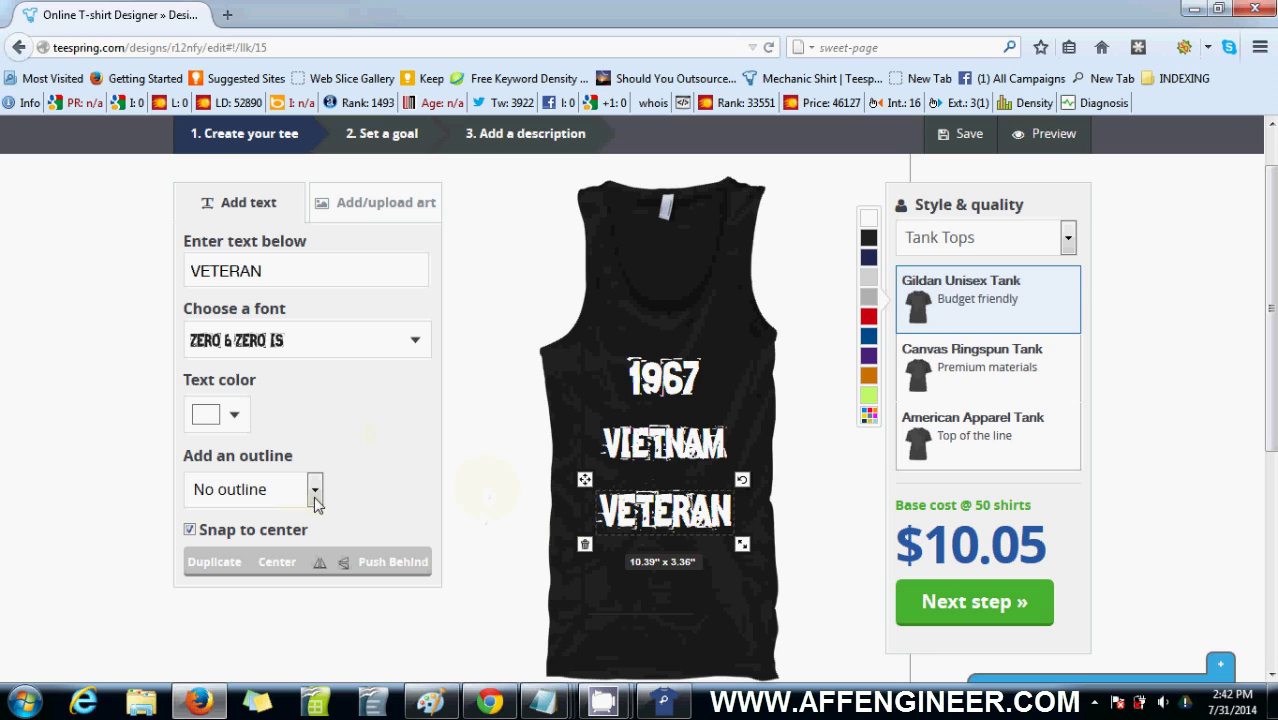
- Try green on VETERAN, then change it back to white
{"action": "left_click", "coordinate": [222, 422]}
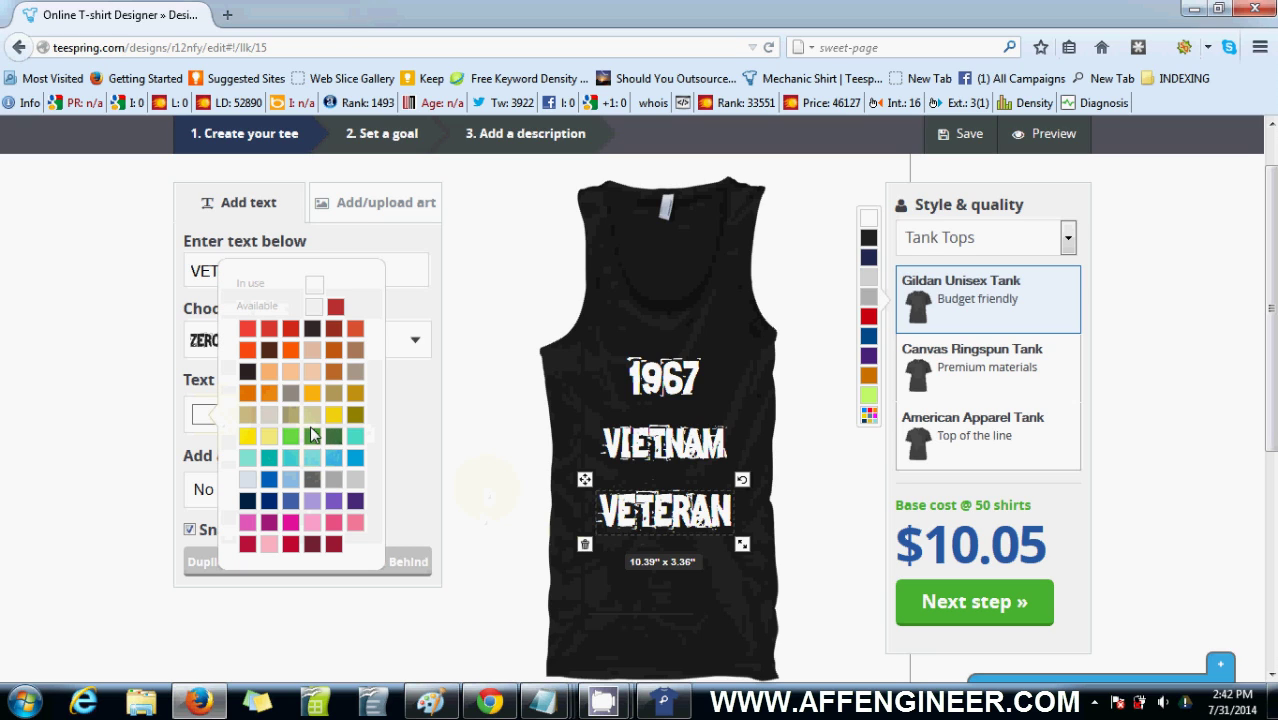
{"action": "left_click", "coordinate": [311, 432]}
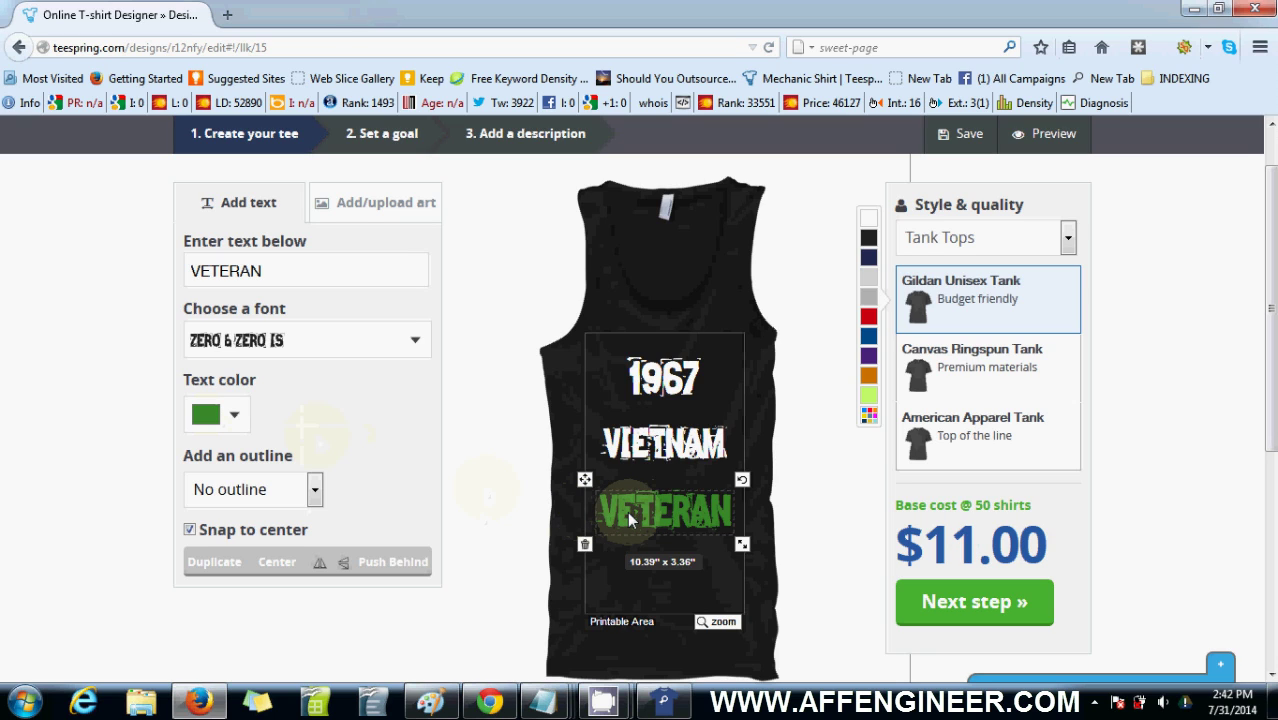
{"action": "left_click", "coordinate": [214, 414]}
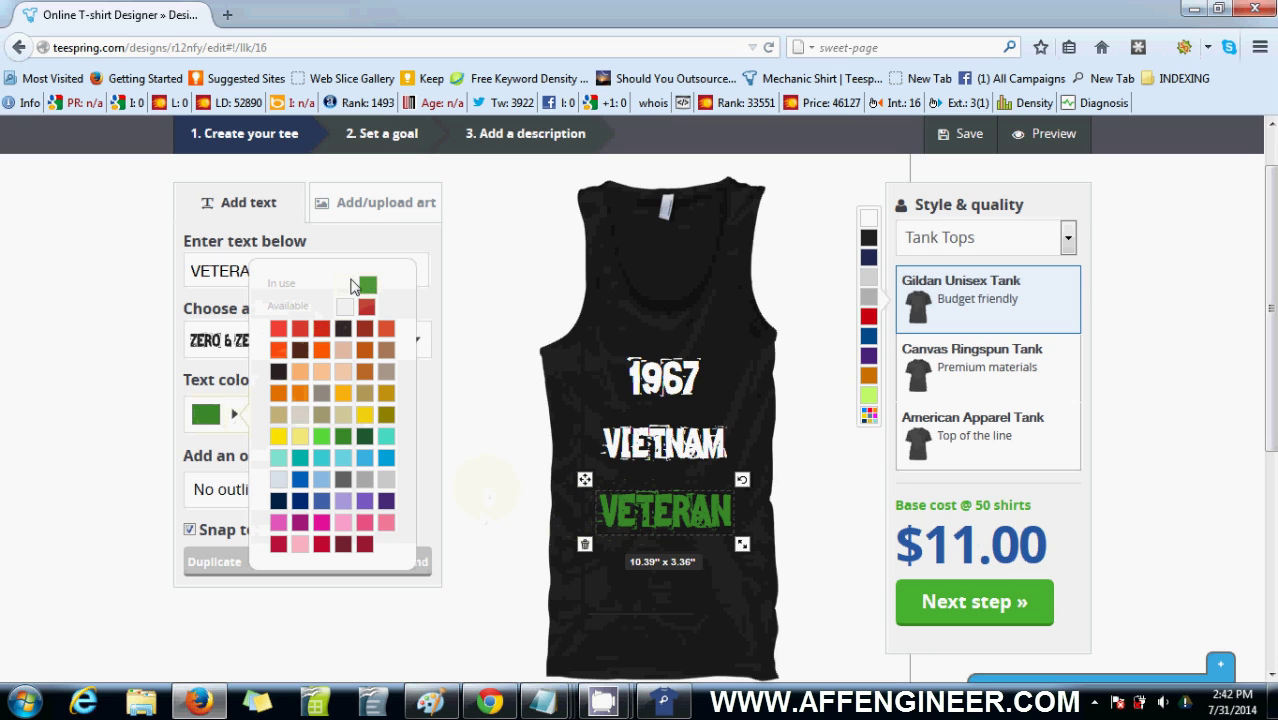
{"action": "left_click", "coordinate": [345, 306]}
- Make VIETNAM green with a white outline and enlarge it slightly
{"action": "left_click", "coordinate": [236, 422]}
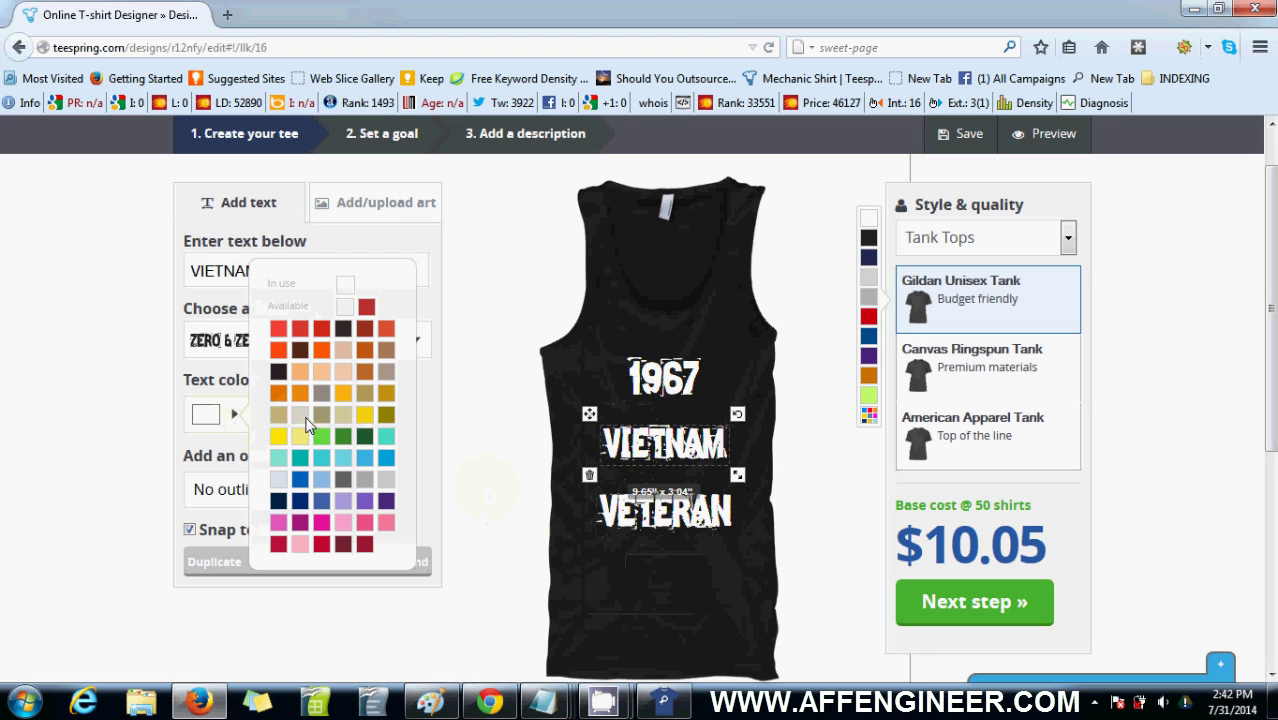
{"action": "left_click", "coordinate": [346, 447]}
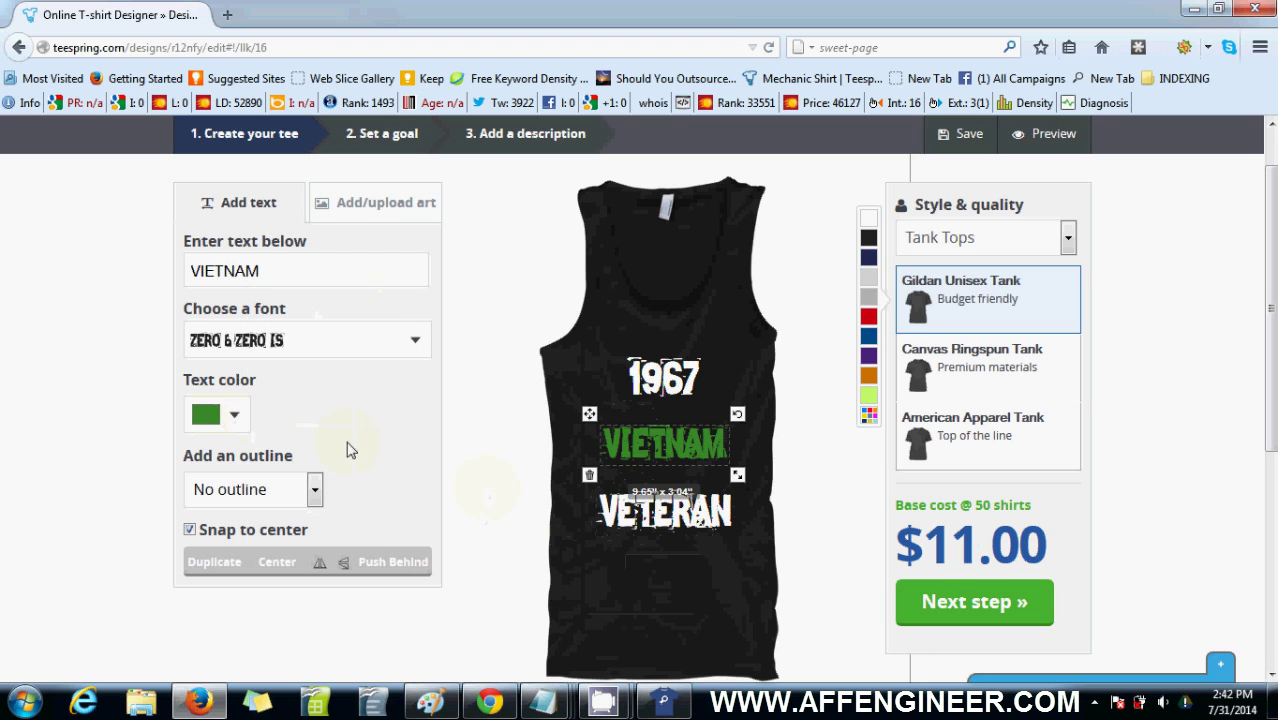
{"action": "left_click", "coordinate": [314, 489]}
{"action": "left_click", "coordinate": [276, 558]}
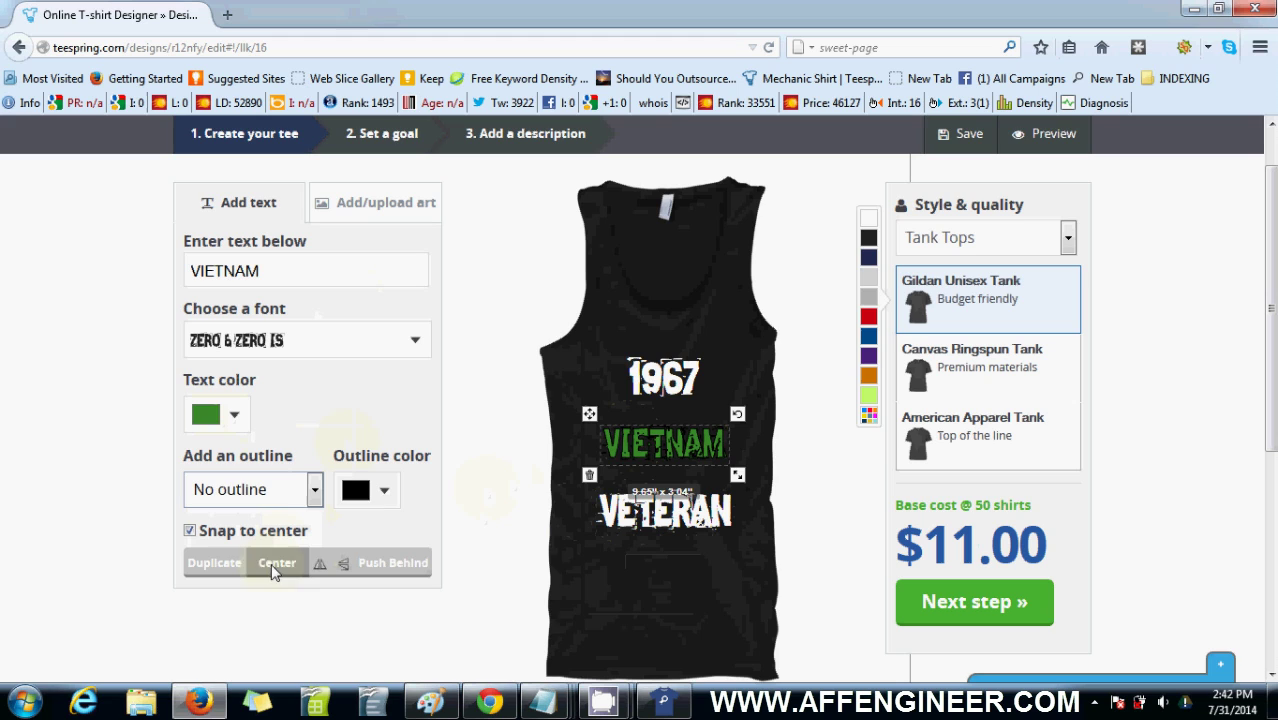
{"action": "left_click", "coordinate": [384, 490]}
{"action": "left_click", "coordinate": [492, 363]}
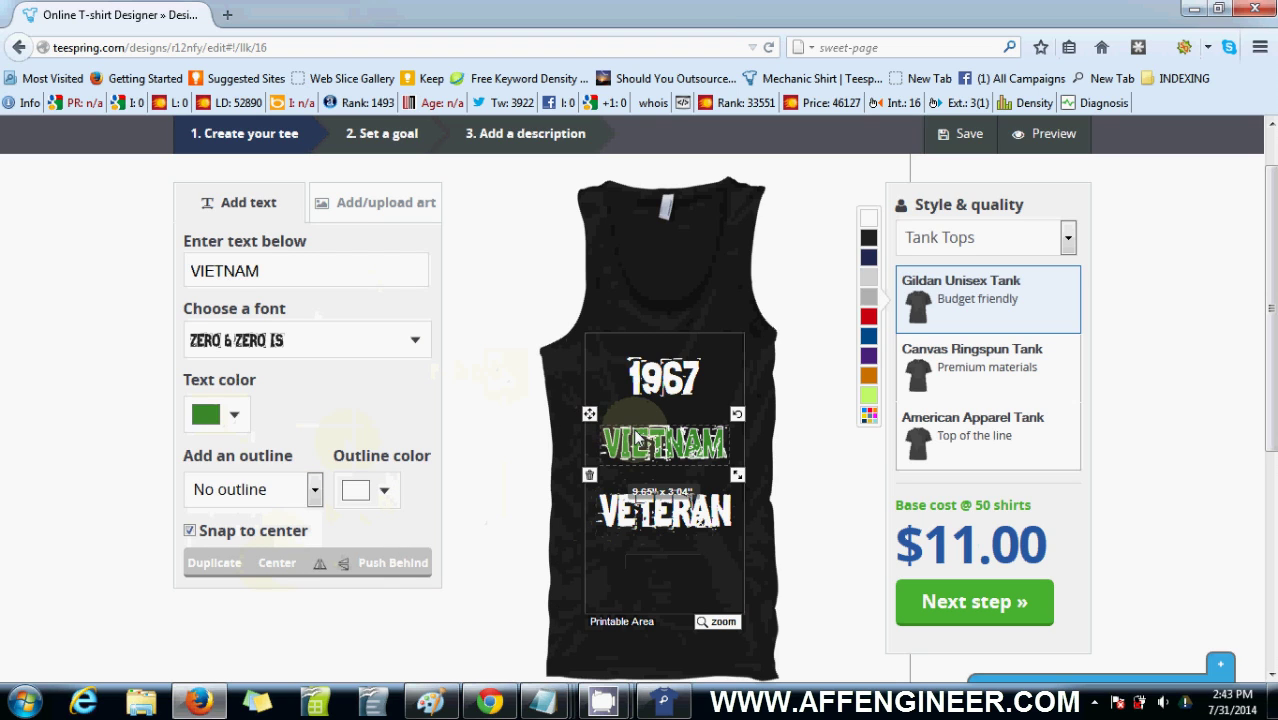
{"action": "left_click_drag", "start_coordinate": [737, 476], "coordinate": [741, 475]}
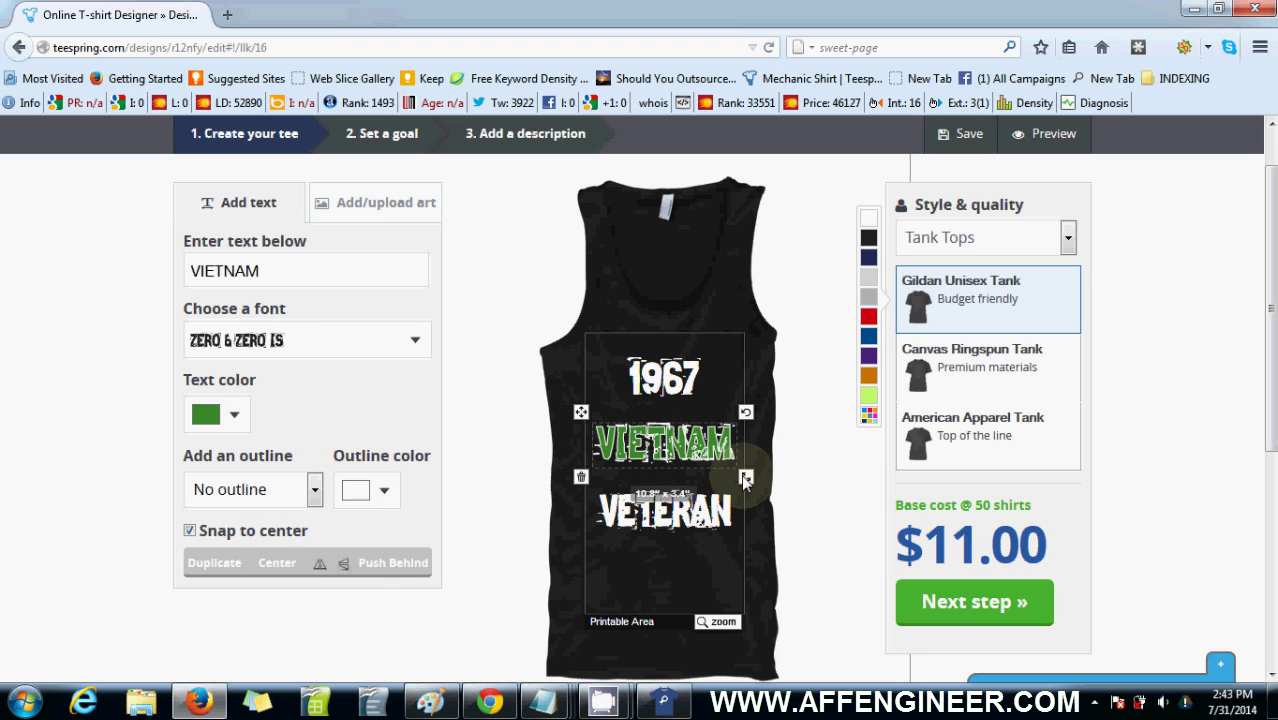
- Remove VIETNAM's outline, switch it to darker green, and enlarge it to 10.69" x 3.35"
{"action": "left_click", "coordinate": [296, 500]}
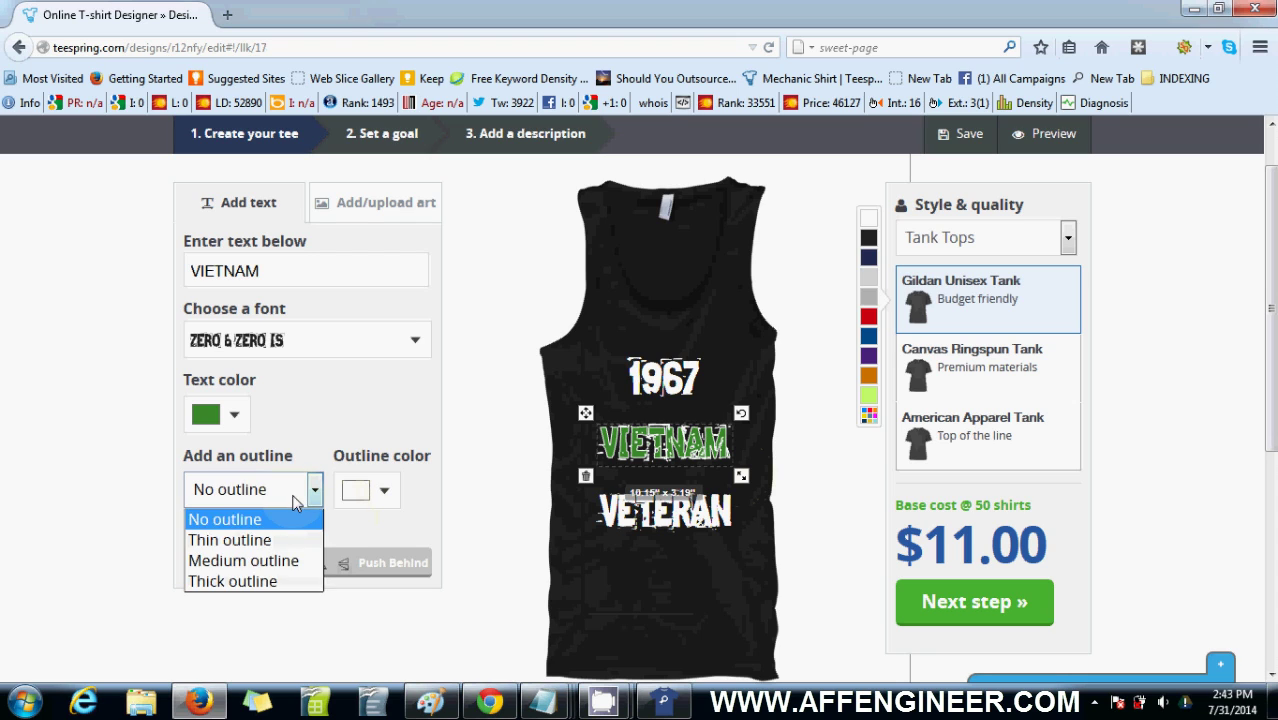
{"action": "left_click", "coordinate": [281, 539]}
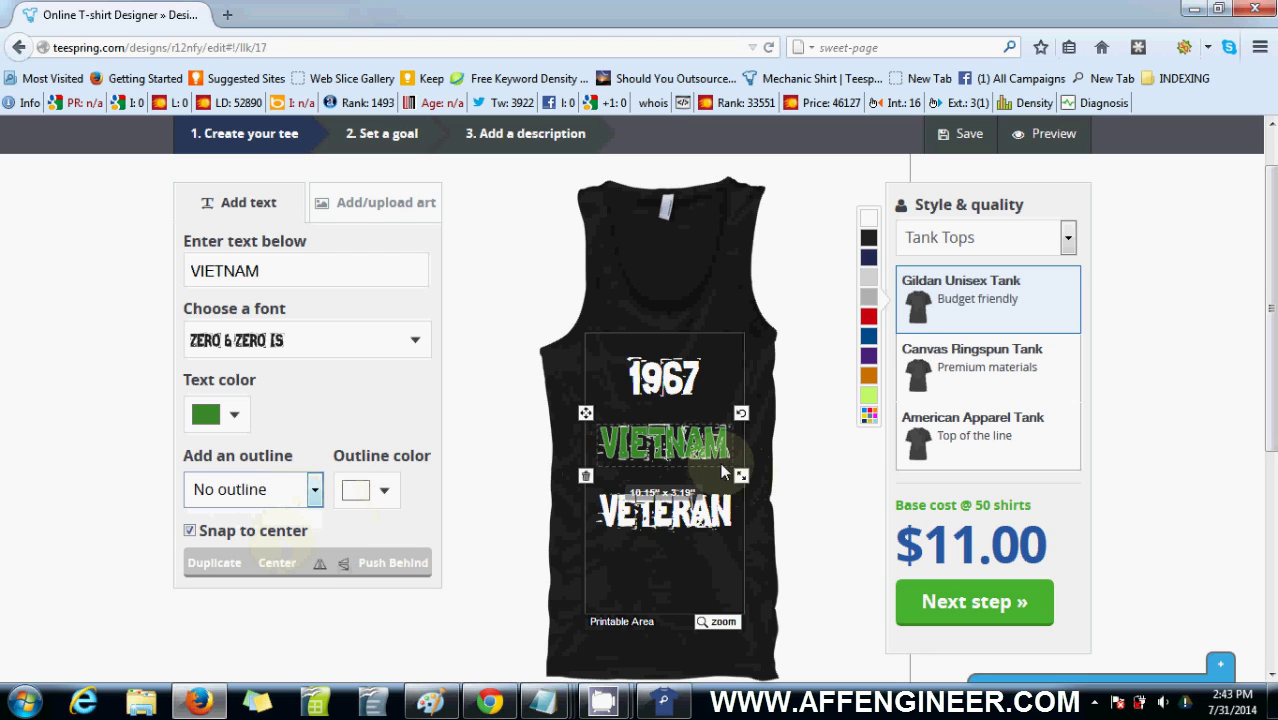
{"action": "left_click_drag", "start_coordinate": [743, 479], "coordinate": [747, 476]}
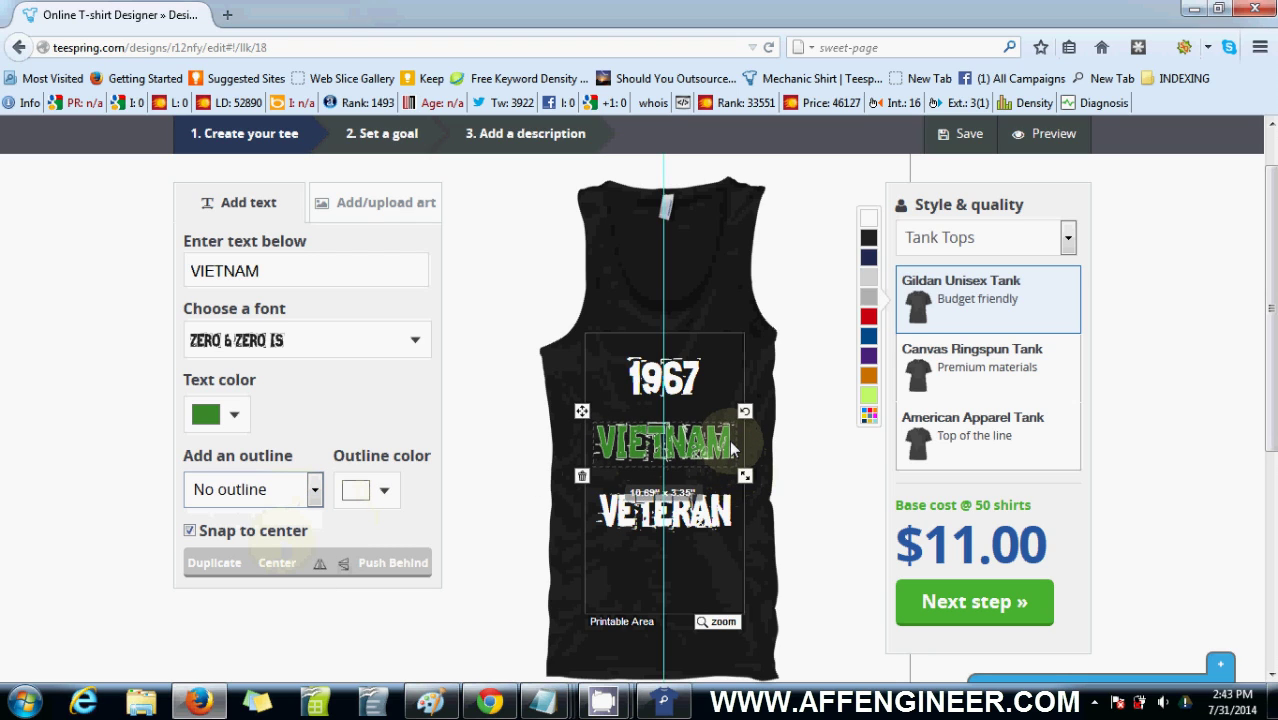
{"action": "left_click", "coordinate": [220, 414]}
{"action": "left_click", "coordinate": [364, 437]}
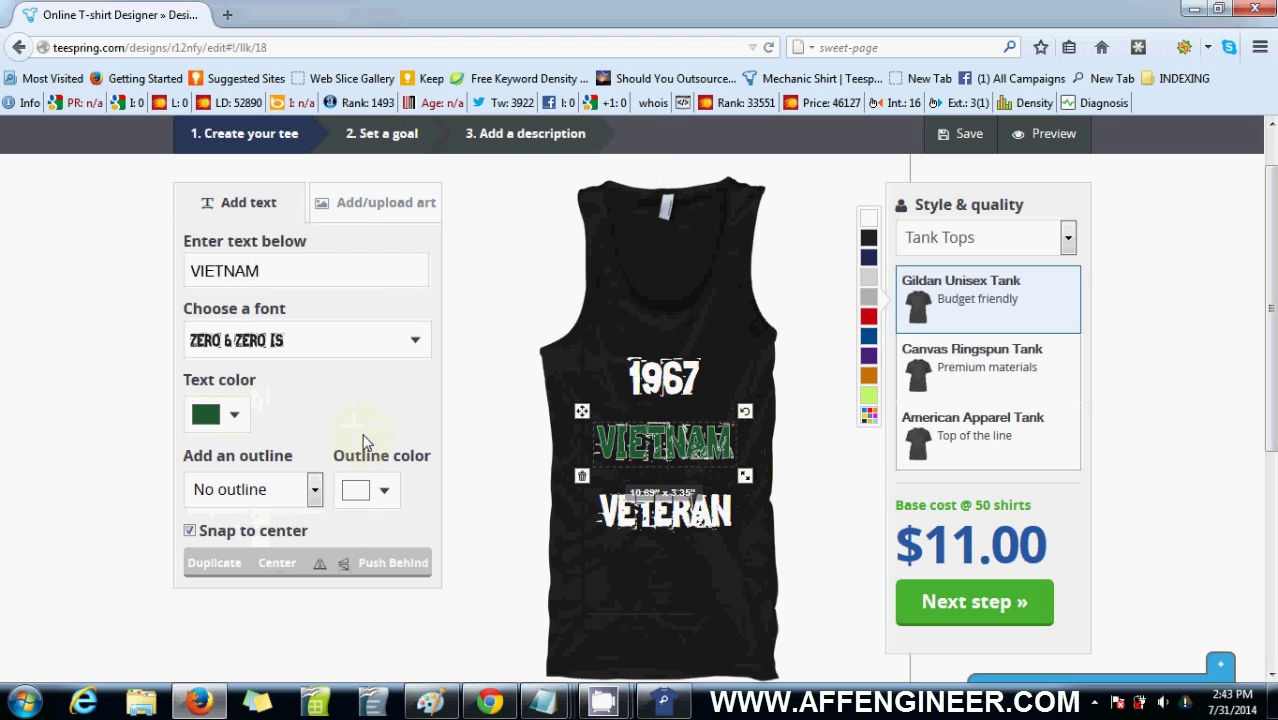
{"action": "left_click", "coordinate": [233, 414]}
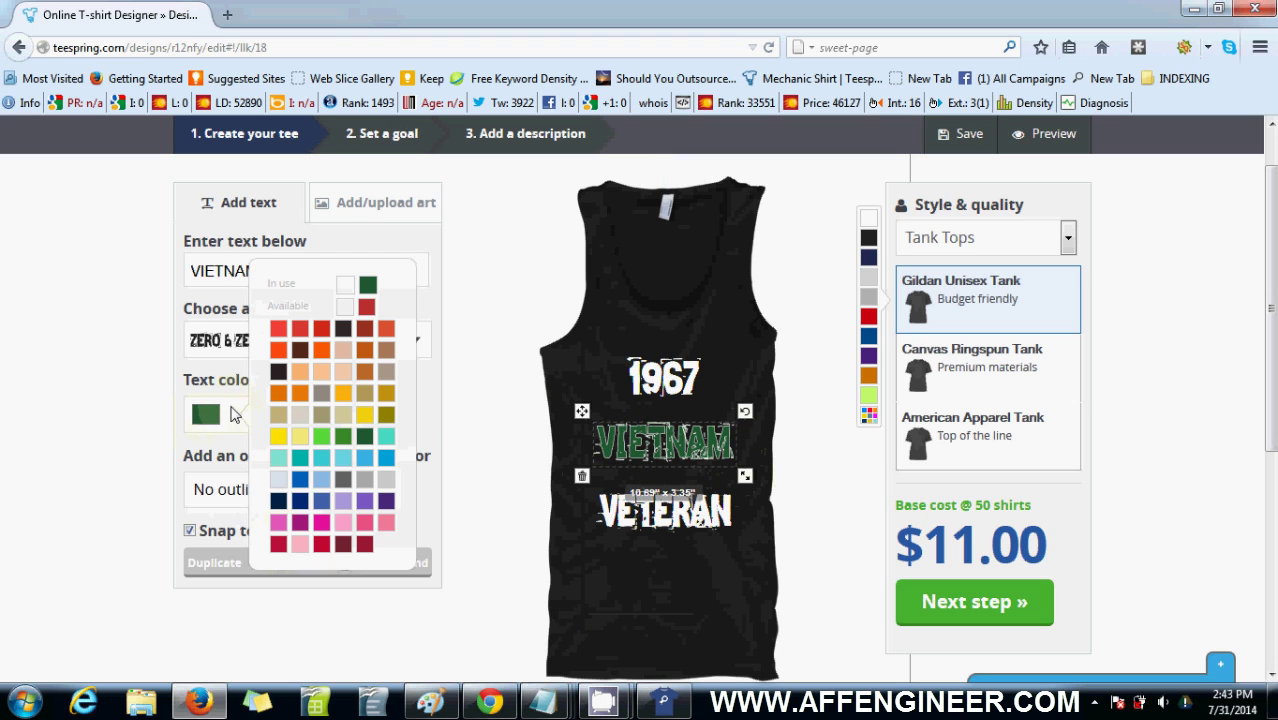
{"action": "left_click", "coordinate": [711, 526]}
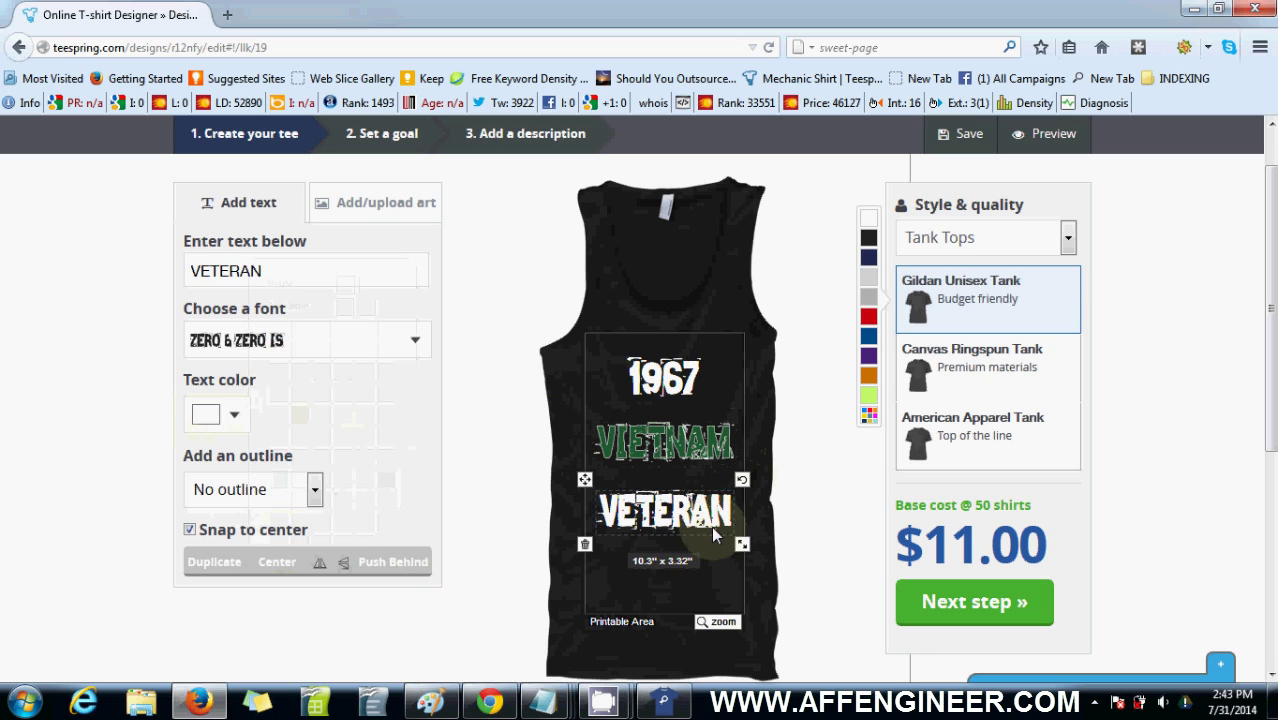
{"action": "left_click", "coordinate": [663, 382]}
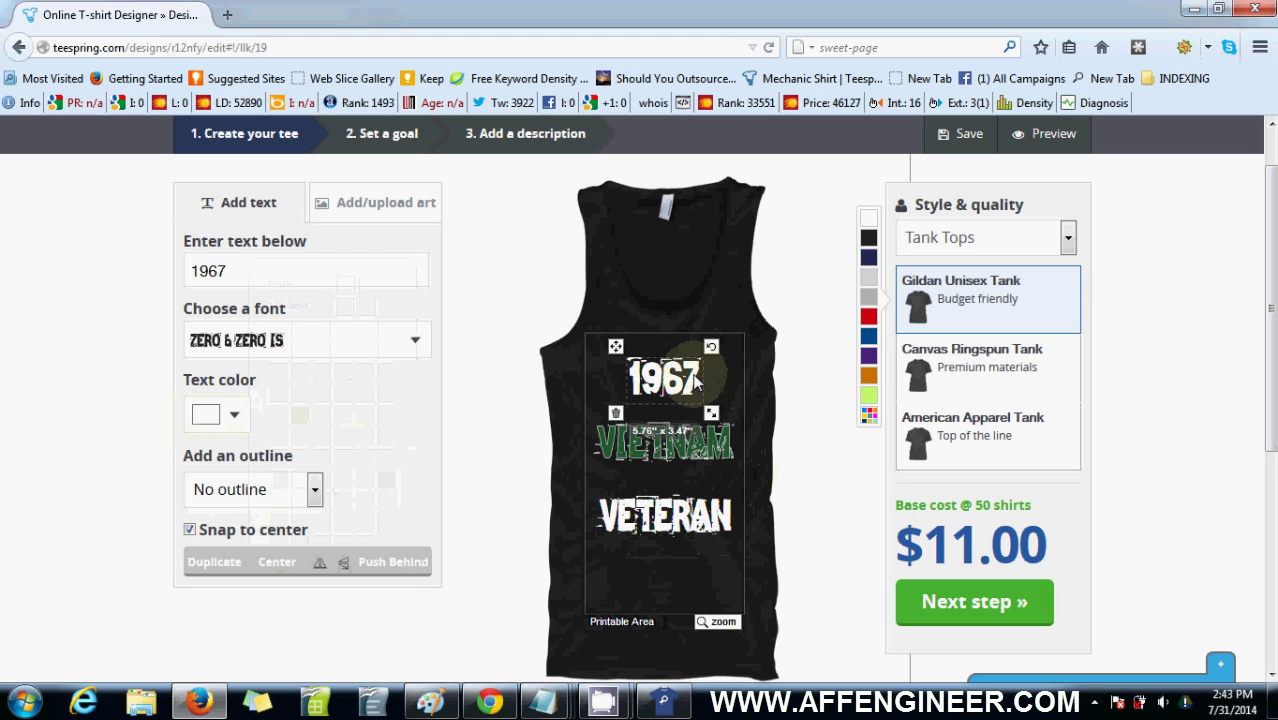
- Move to the Set a goal stage and apply a $19.95 selling price
{"action": "left_click", "coordinate": [958, 588]}
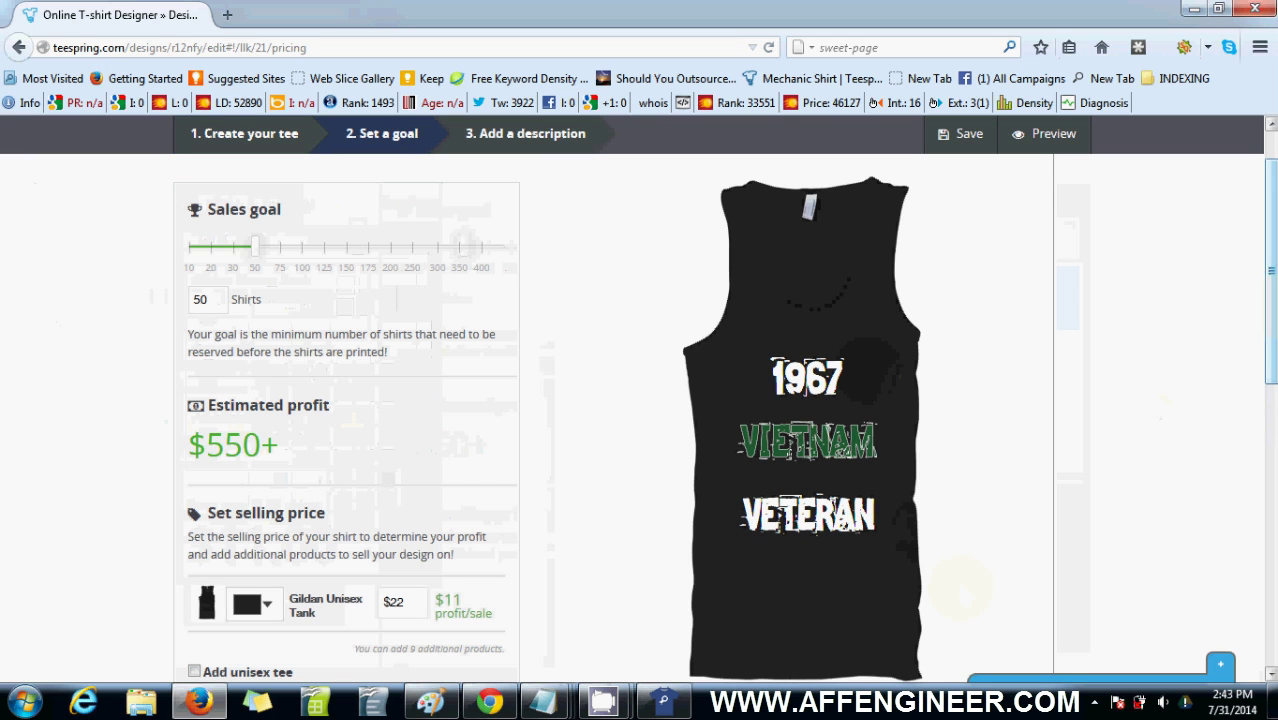
{"action": "scroll", "coordinate": [1270, 270], "scroll_direction": "down", "scroll_amount": 1}
{"action": "scroll", "coordinate": [479, 444], "scroll_direction": "down", "scroll_amount": 1}
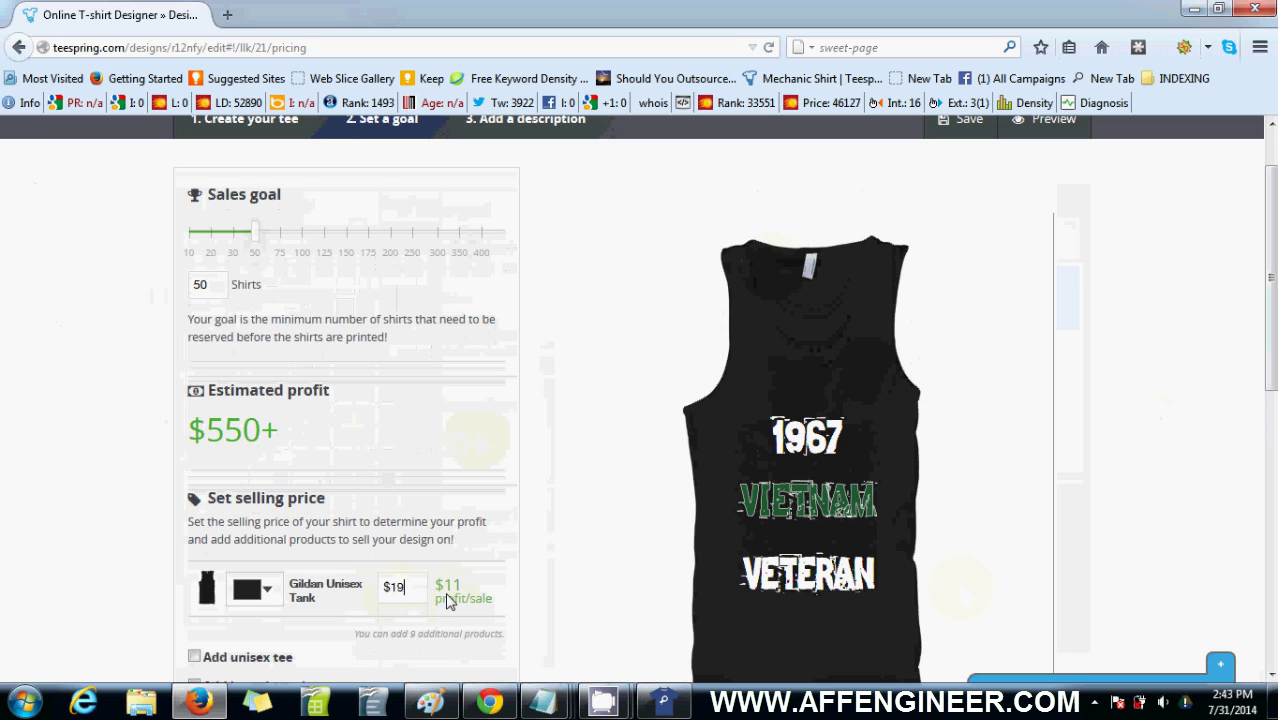
{"action": "left_click", "coordinate": [117, 490]}
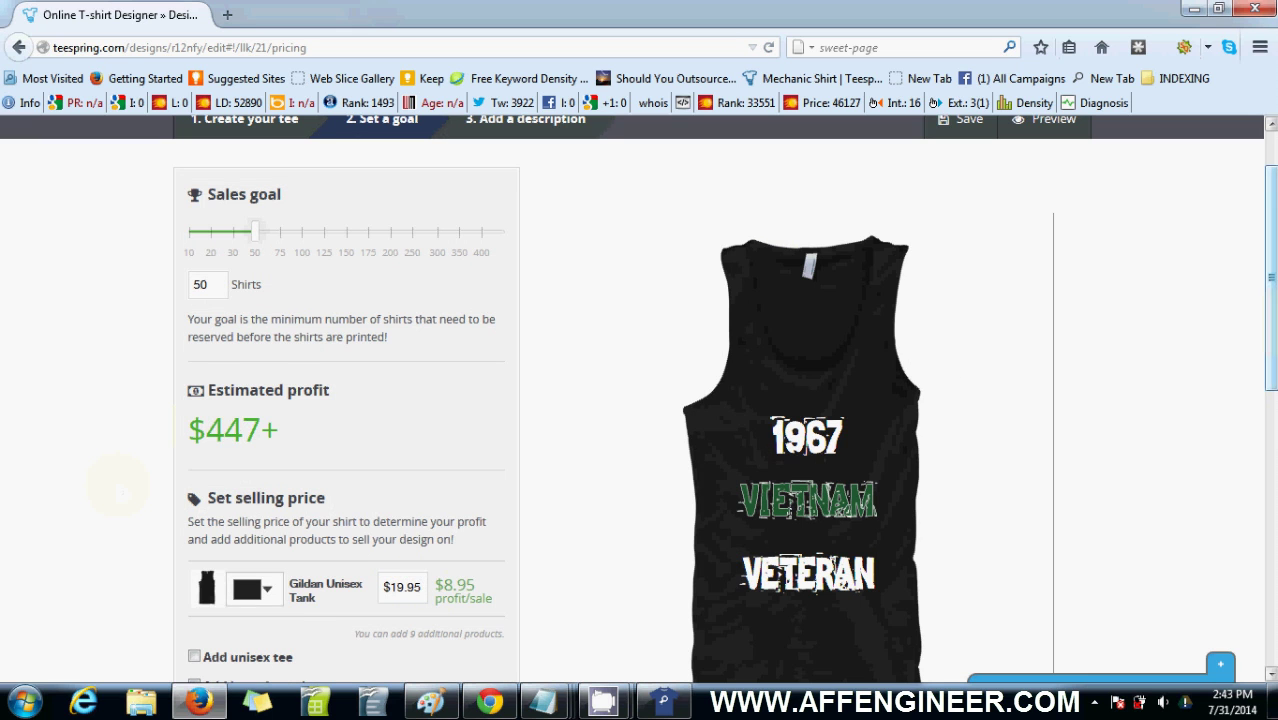
{"action": "scroll", "coordinate": [117, 490], "scroll_direction": "down", "scroll_amount": 3}
{"action": "scroll", "coordinate": [670, 450], "scroll_direction": "down", "scroll_amount": 2}
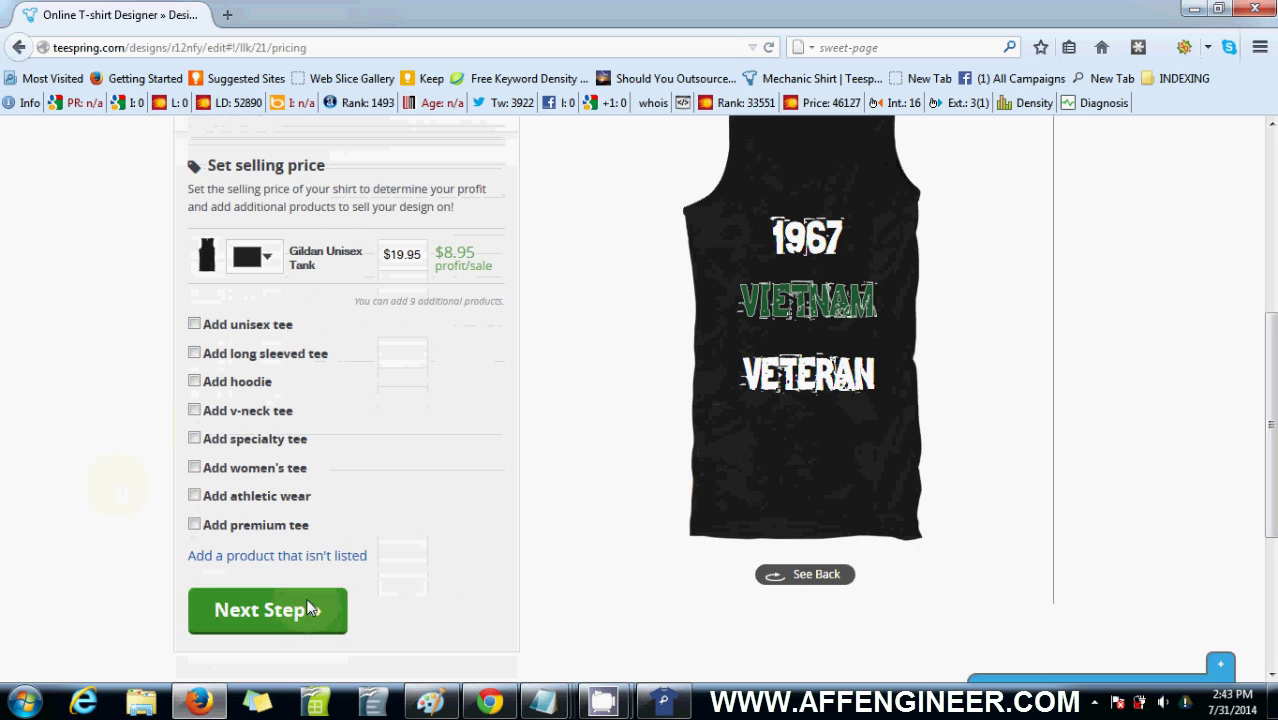
- Add two more Gildan Unisex Tank variants, coloured navy and royal blue
{"action": "left_click", "coordinate": [458, 591]}
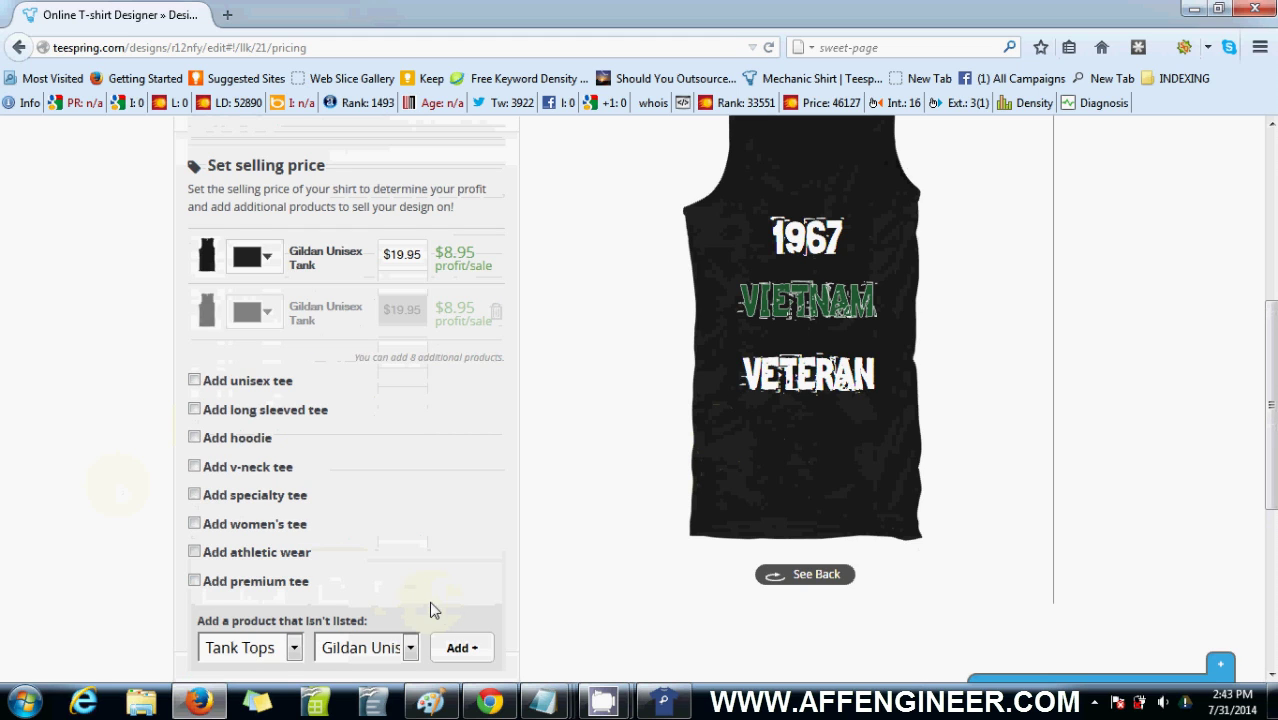
{"action": "left_click", "coordinate": [447, 648]}
{"action": "left_click", "coordinate": [255, 312]}
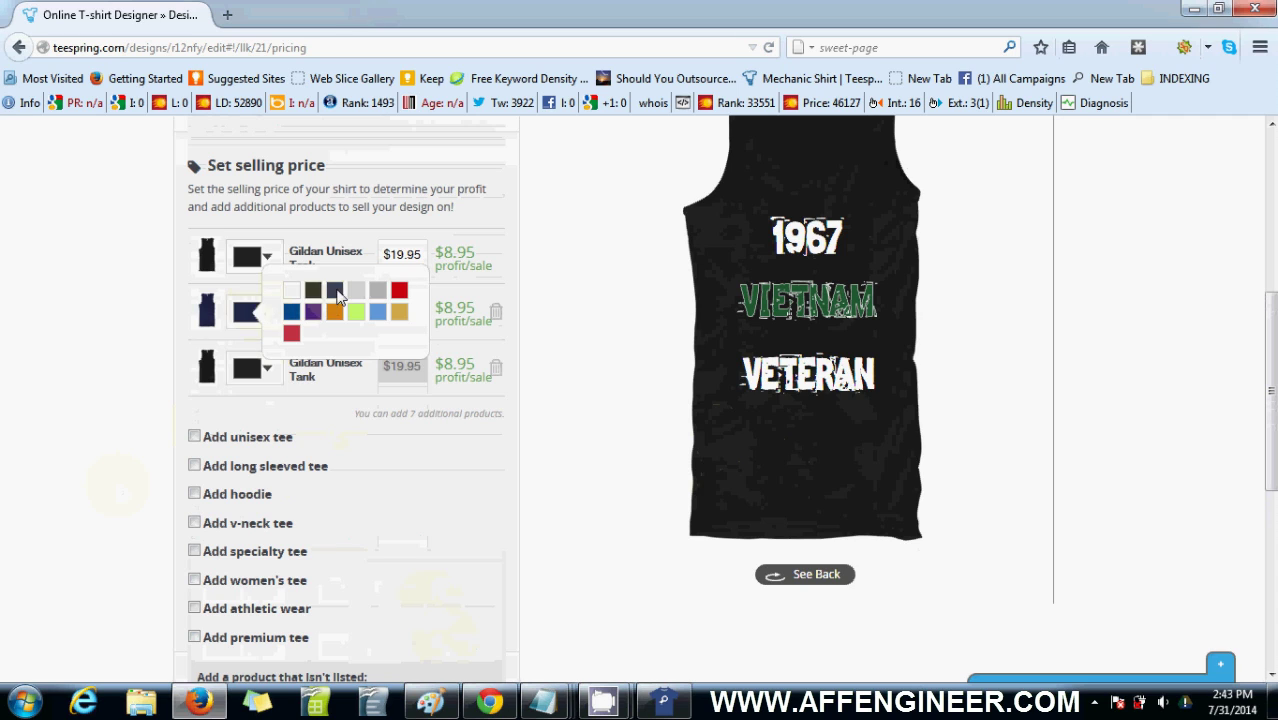
{"action": "left_click", "coordinate": [335, 290]}
{"action": "left_click", "coordinate": [255, 368]}
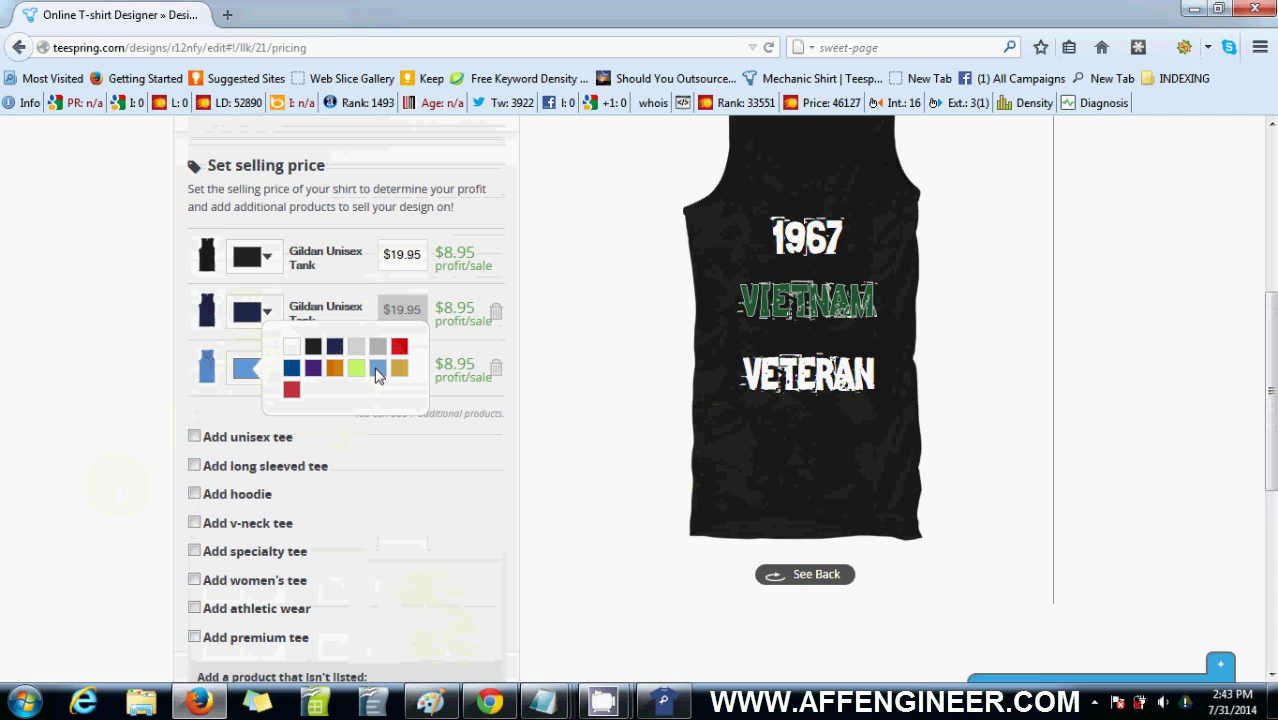
{"action": "left_click", "coordinate": [315, 369]}
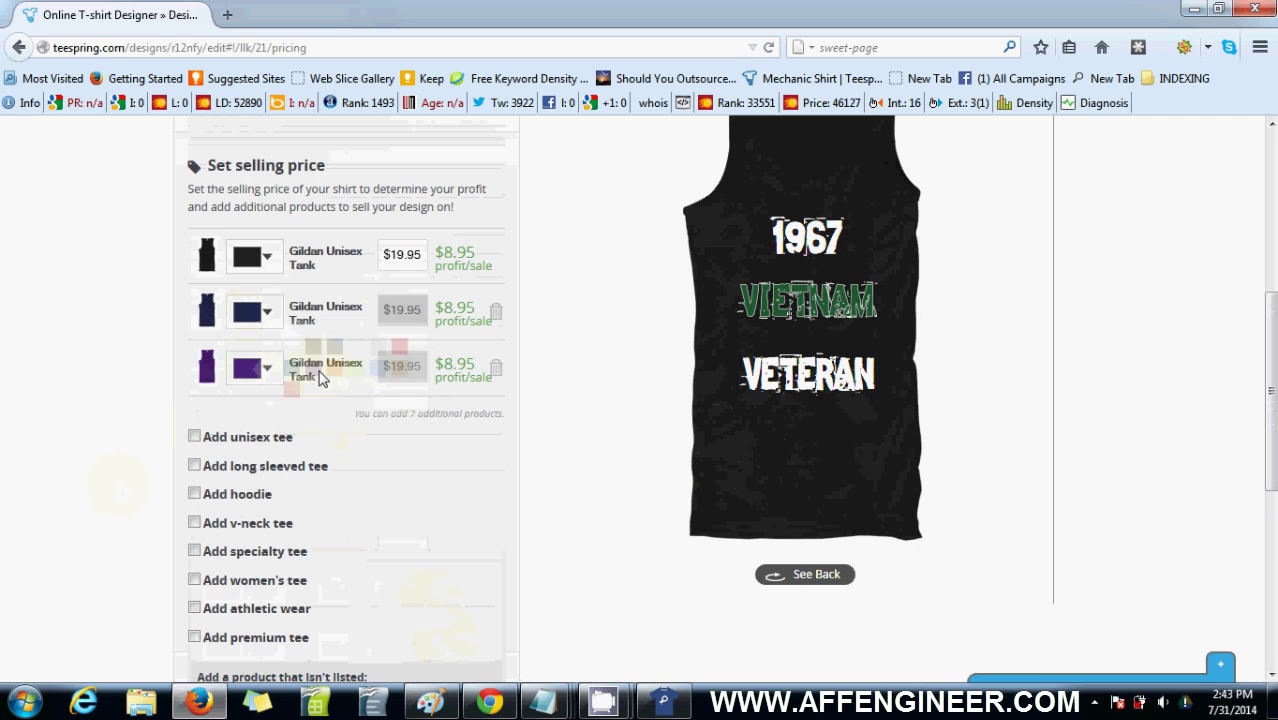
{"action": "left_click", "coordinate": [252, 368]}
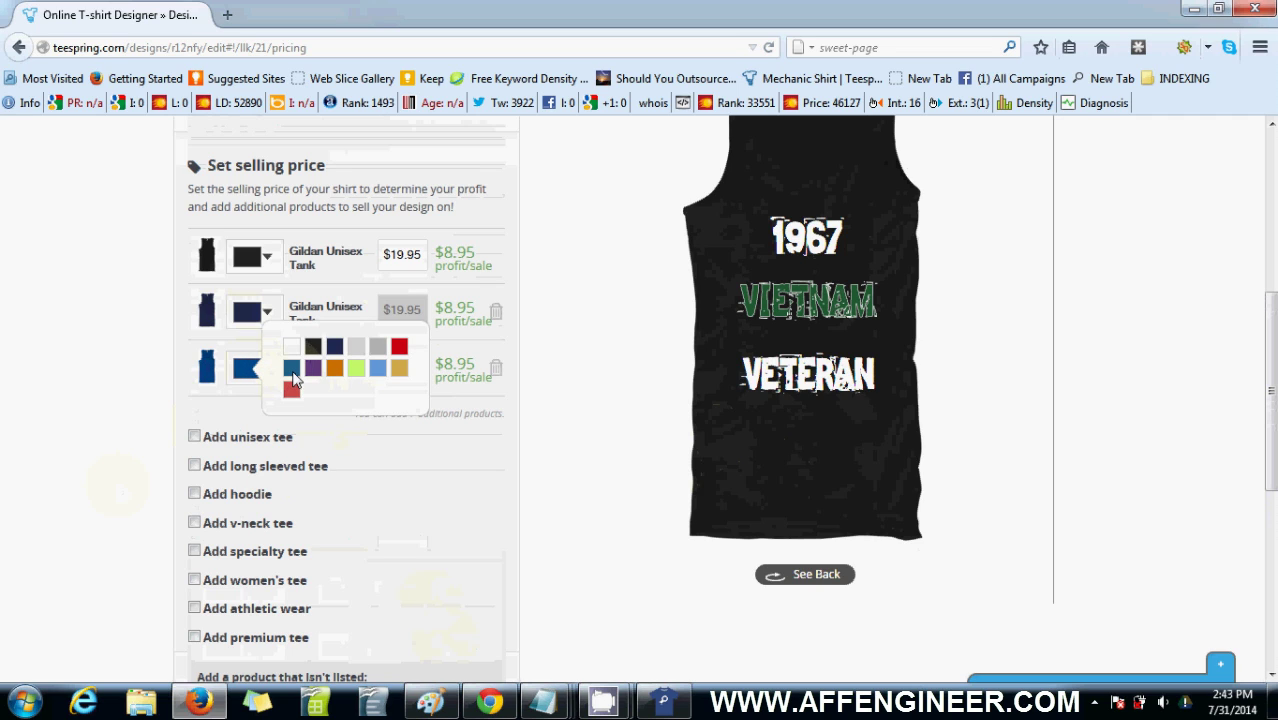
{"action": "left_click", "coordinate": [292, 370]}
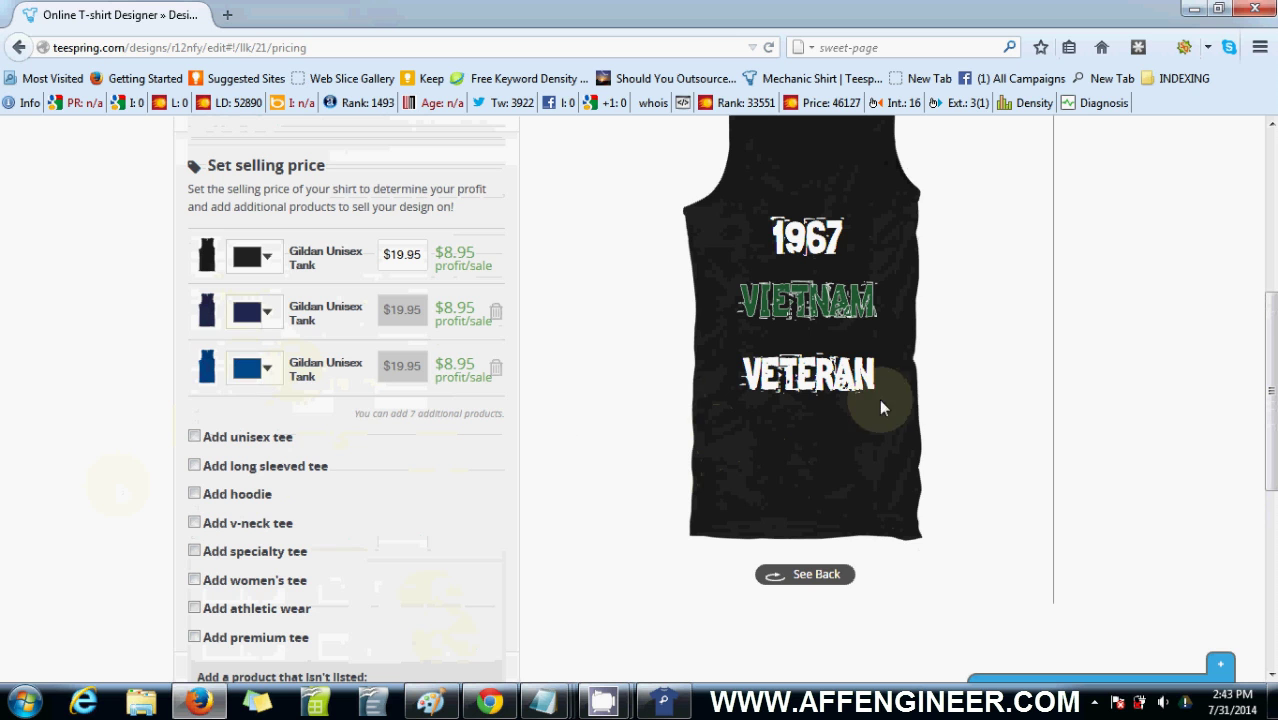
{"action": "left_click_drag", "start_coordinate": [1270, 392], "coordinate": [1270, 234]}
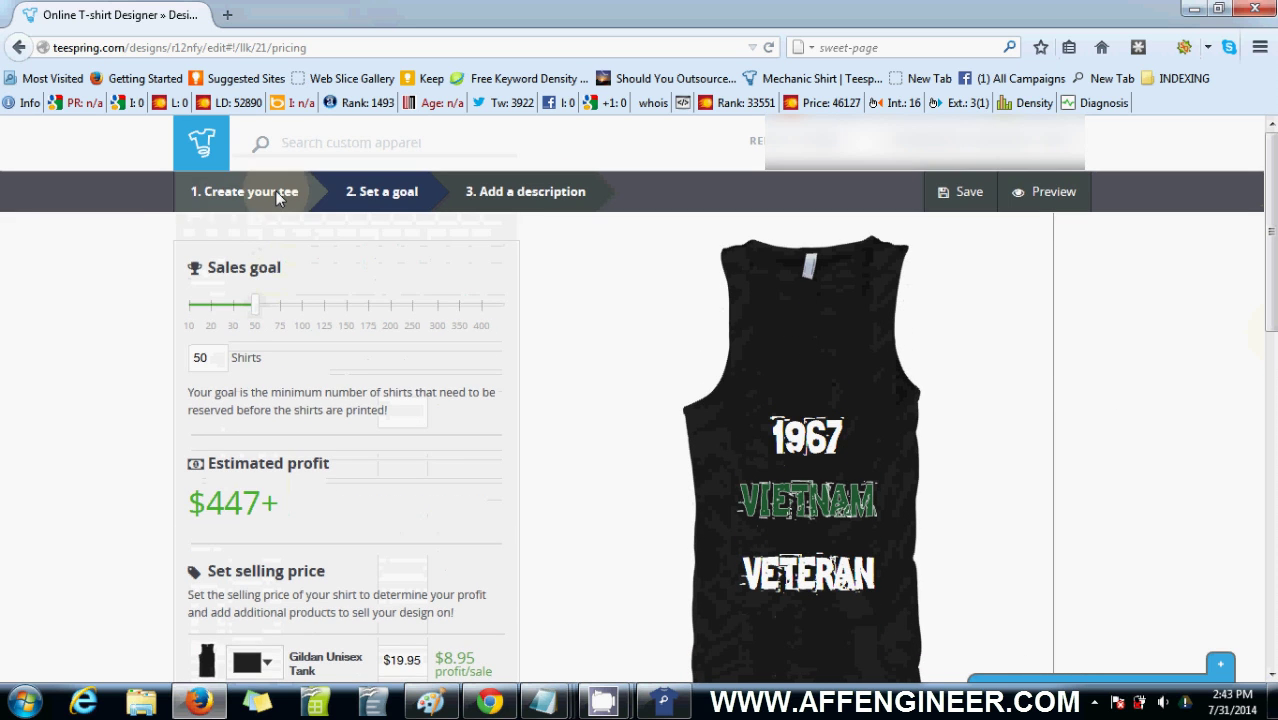
- Return to the '1. Create your tee' design stage and its text options
{"action": "left_click", "coordinate": [244, 192]}
{"action": "left_click", "coordinate": [380, 259]}
{"action": "left_click", "coordinate": [230, 259]}
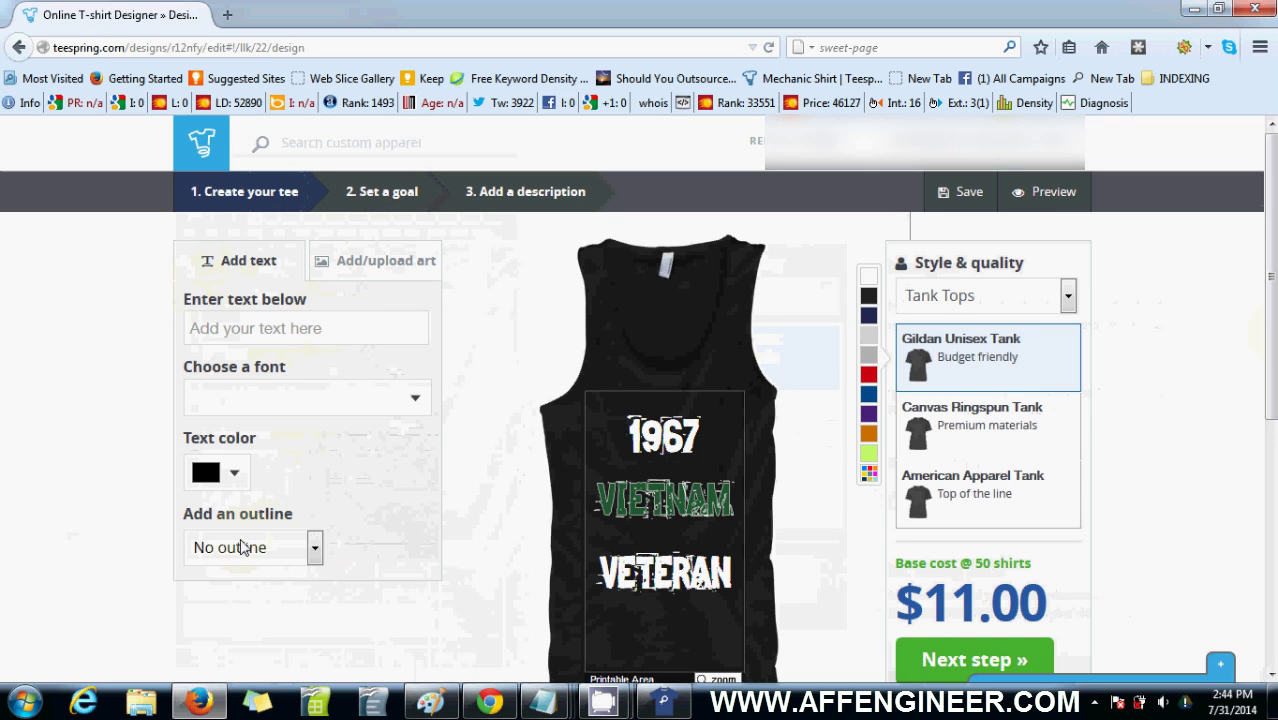
{"action": "left_click", "coordinate": [291, 401]}
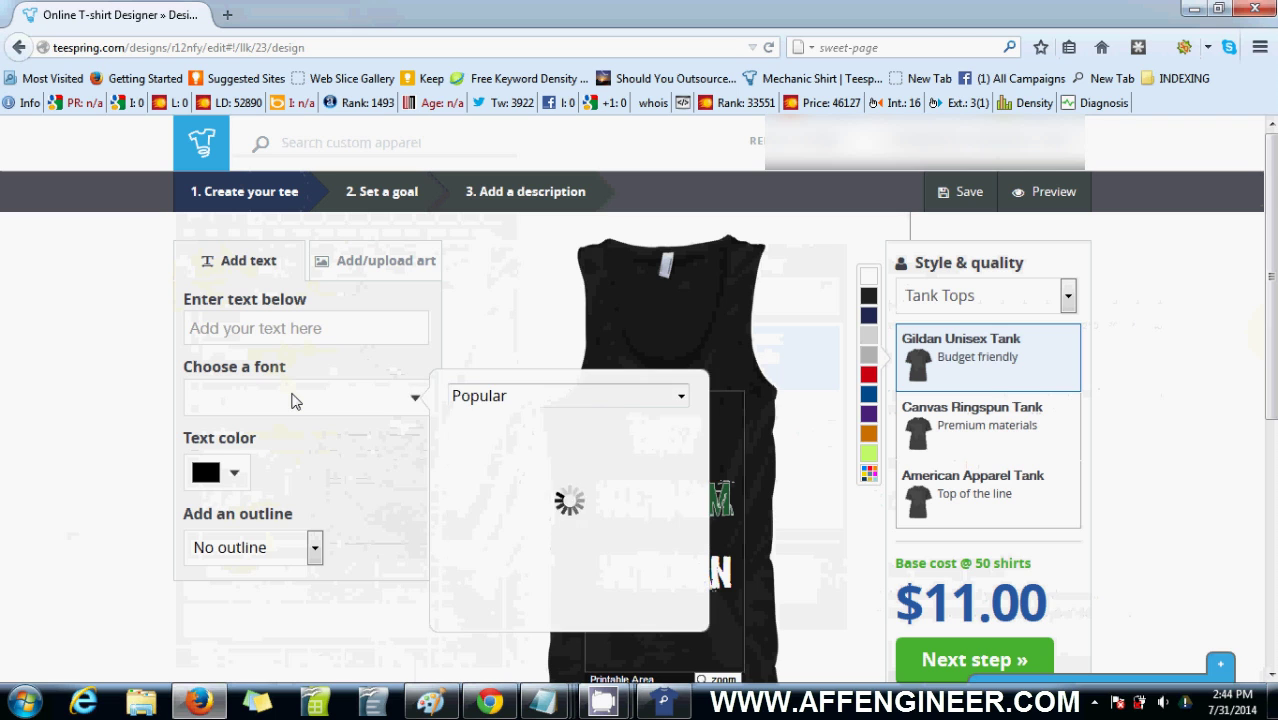
- Browse the clip art library in Add/upload art, then close it without choosing
{"action": "left_click", "coordinate": [365, 260]}
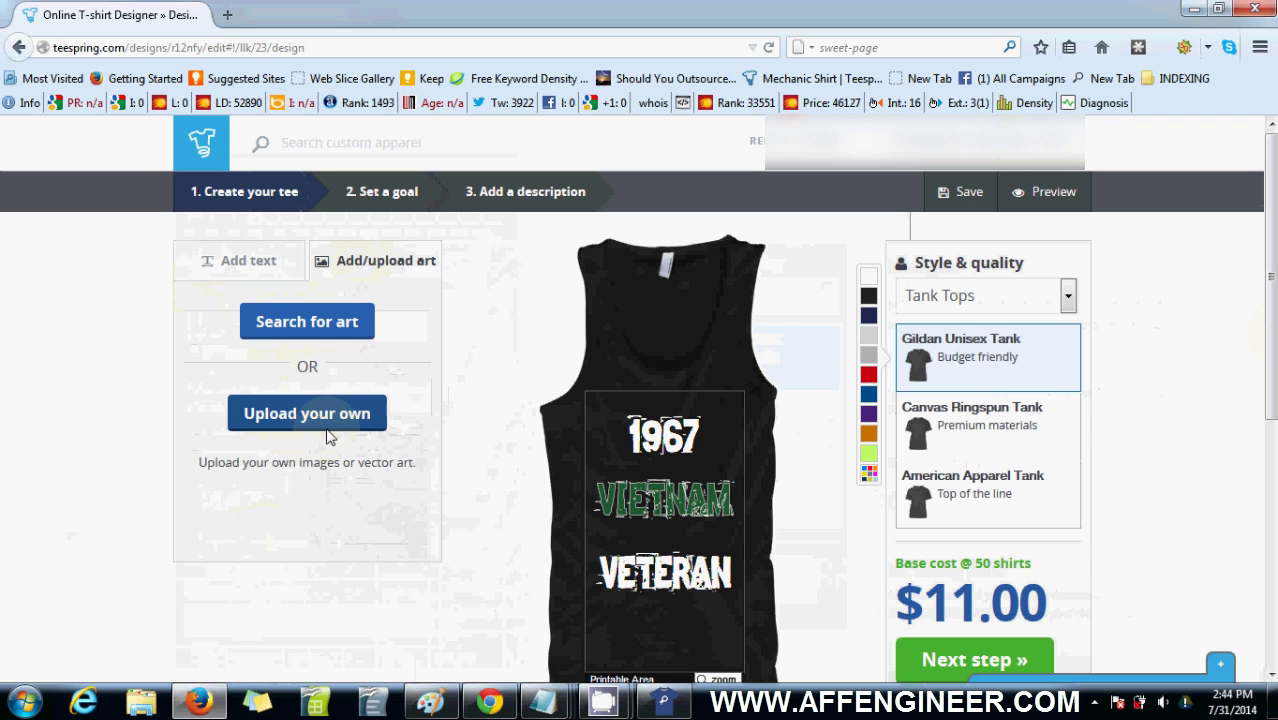
{"action": "left_click", "coordinate": [330, 320]}
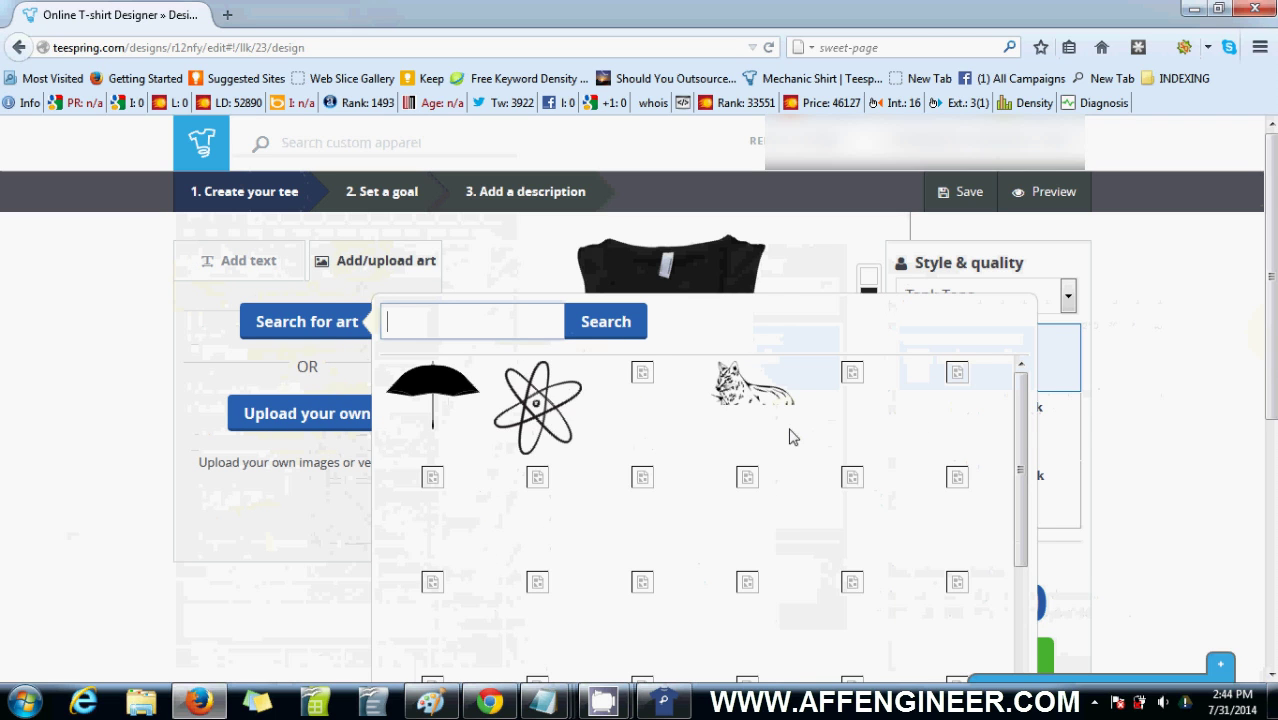
{"action": "left_click", "coordinate": [1135, 371]}
{"action": "scroll", "coordinate": [651, 163], "scroll_direction": "down", "scroll_amount": 1}
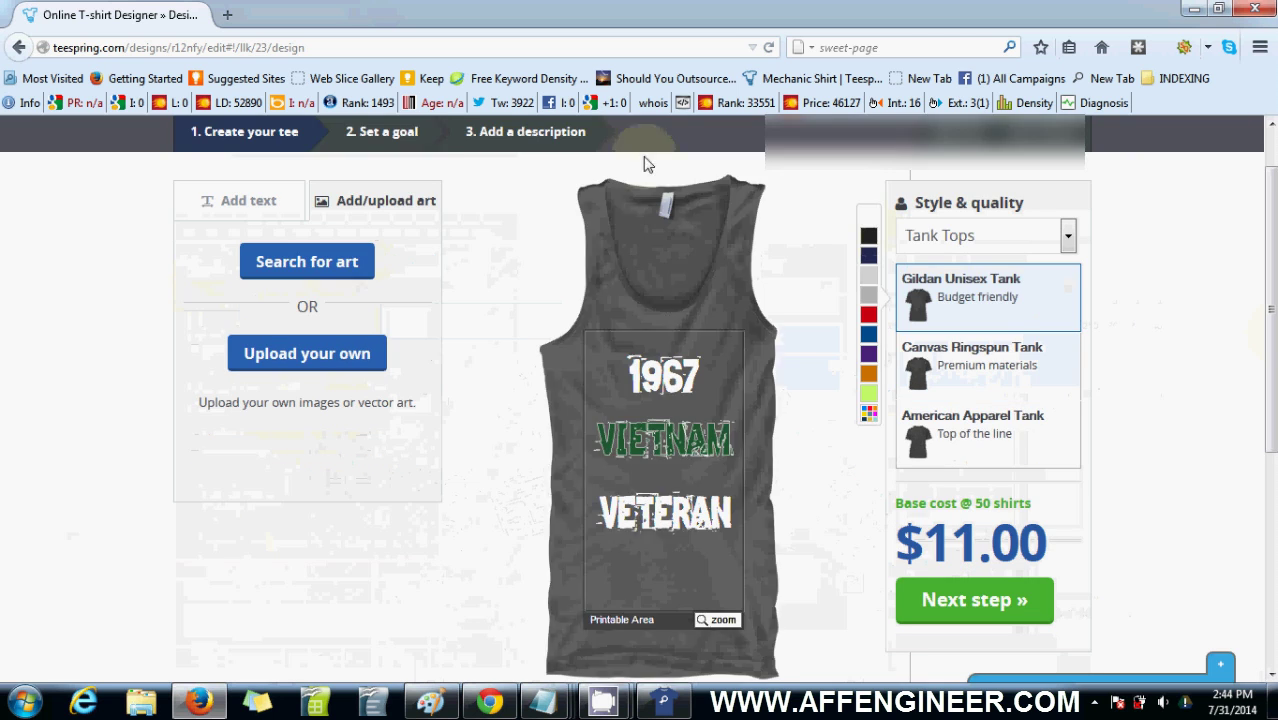
{"action": "left_click", "coordinate": [350, 261]}
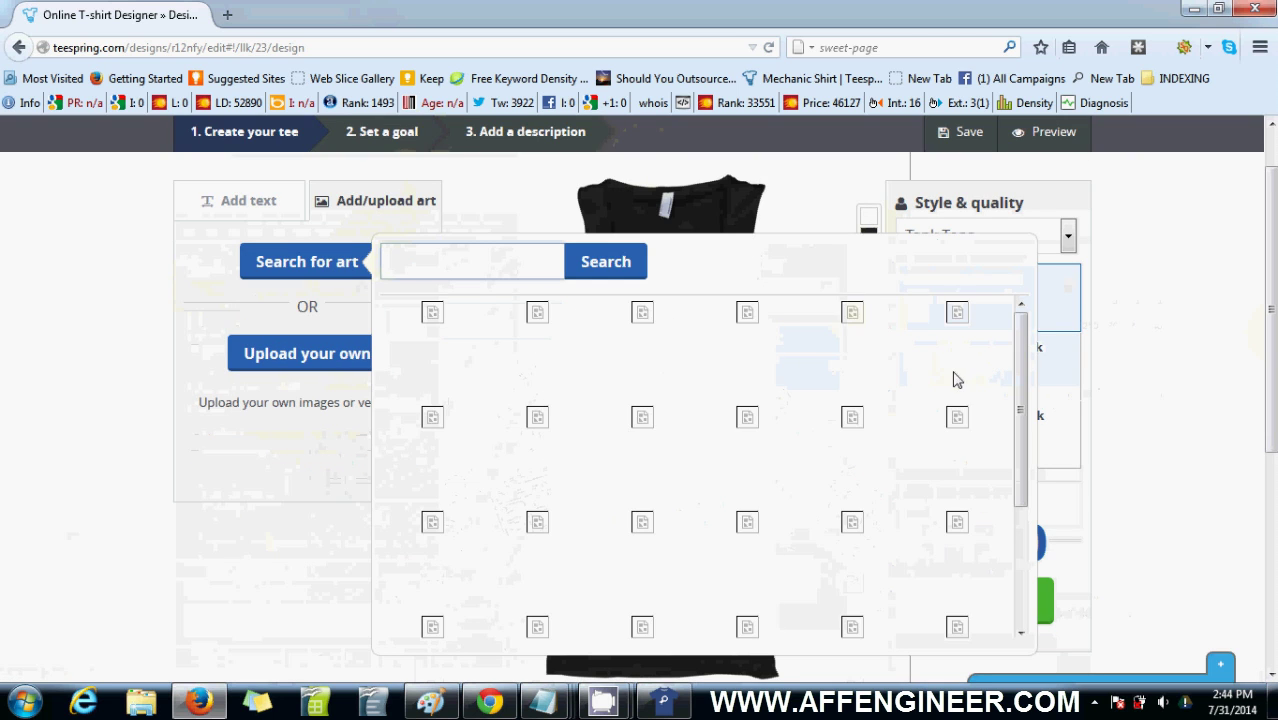
{"action": "scroll", "coordinate": [1022, 405], "scroll_direction": "down", "scroll_amount": 2}
{"action": "left_click_drag", "start_coordinate": [1022, 405], "coordinate": [1027, 473]}
{"action": "scroll", "coordinate": [1027, 473], "scroll_direction": "down", "scroll_amount": 1}
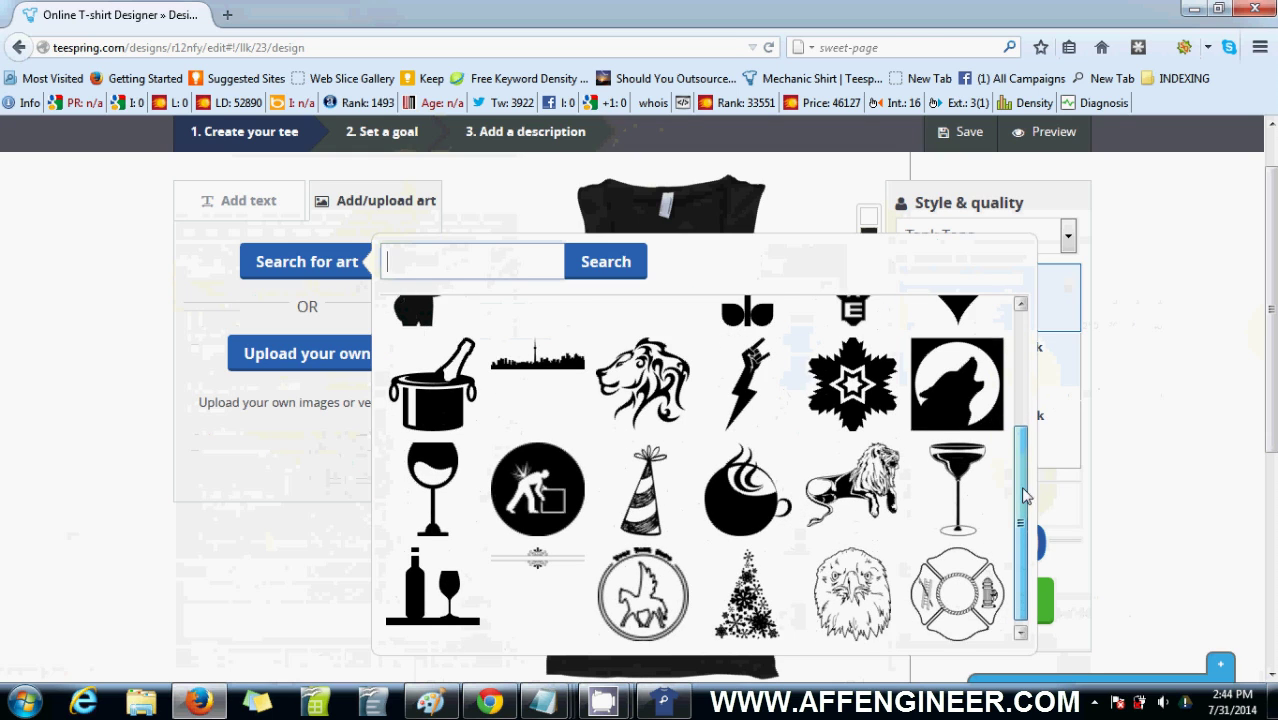
{"action": "left_click", "coordinate": [320, 203]}
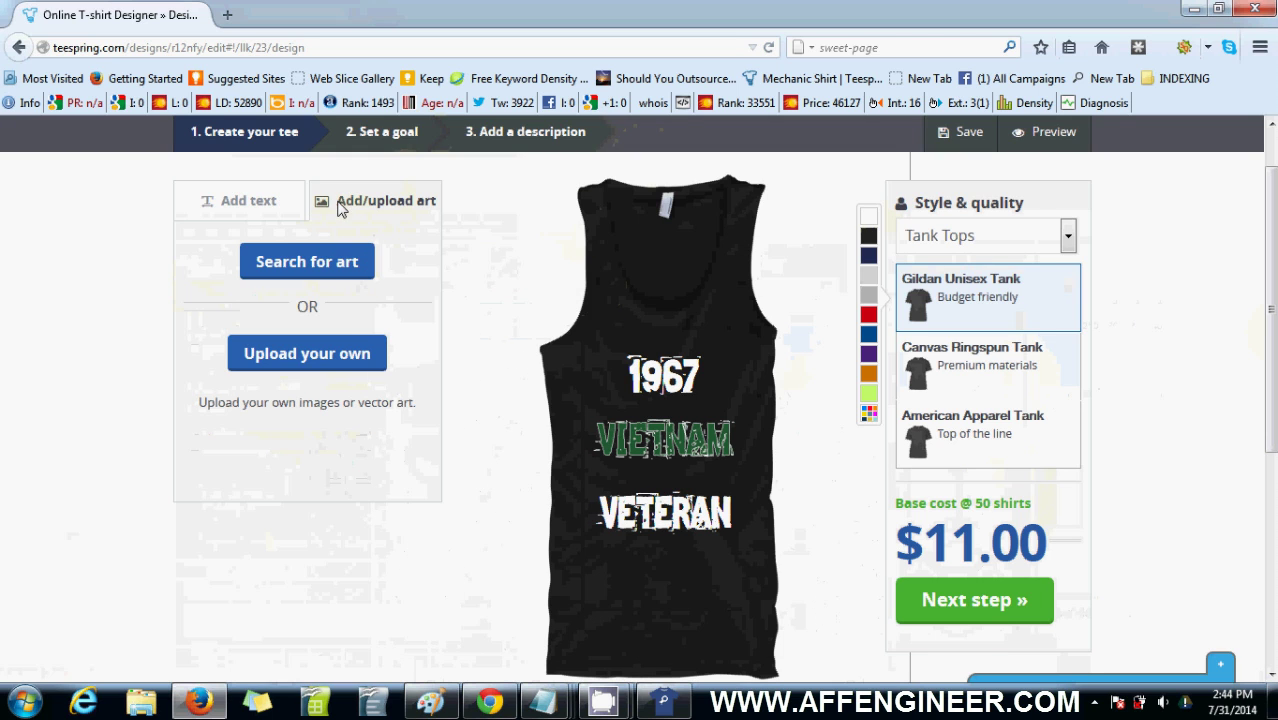
- Search the art library for 'vietnam' and place a small Vietnam flag between VIETNAM and VETERAN
{"action": "left_click", "coordinate": [337, 260]}
{"action": "type", "text": "vietnam"}
{"action": "key", "text": "Return"}
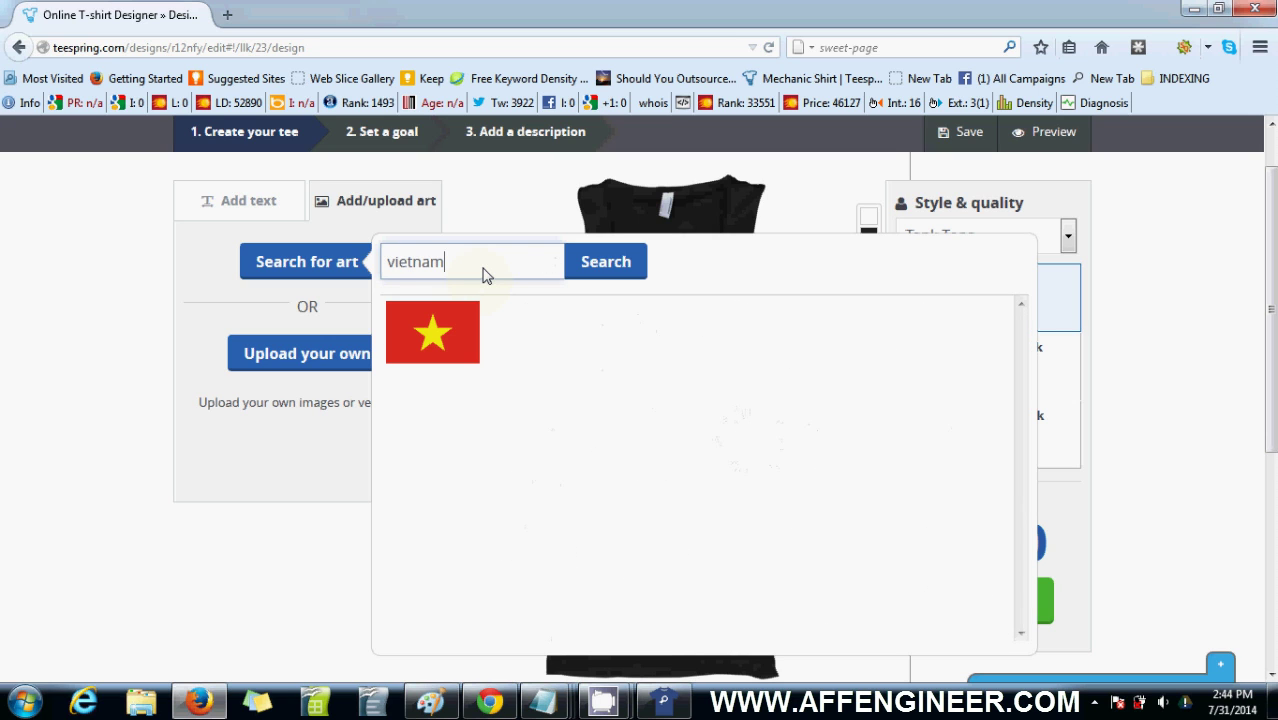
{"action": "left_click", "coordinate": [450, 338]}
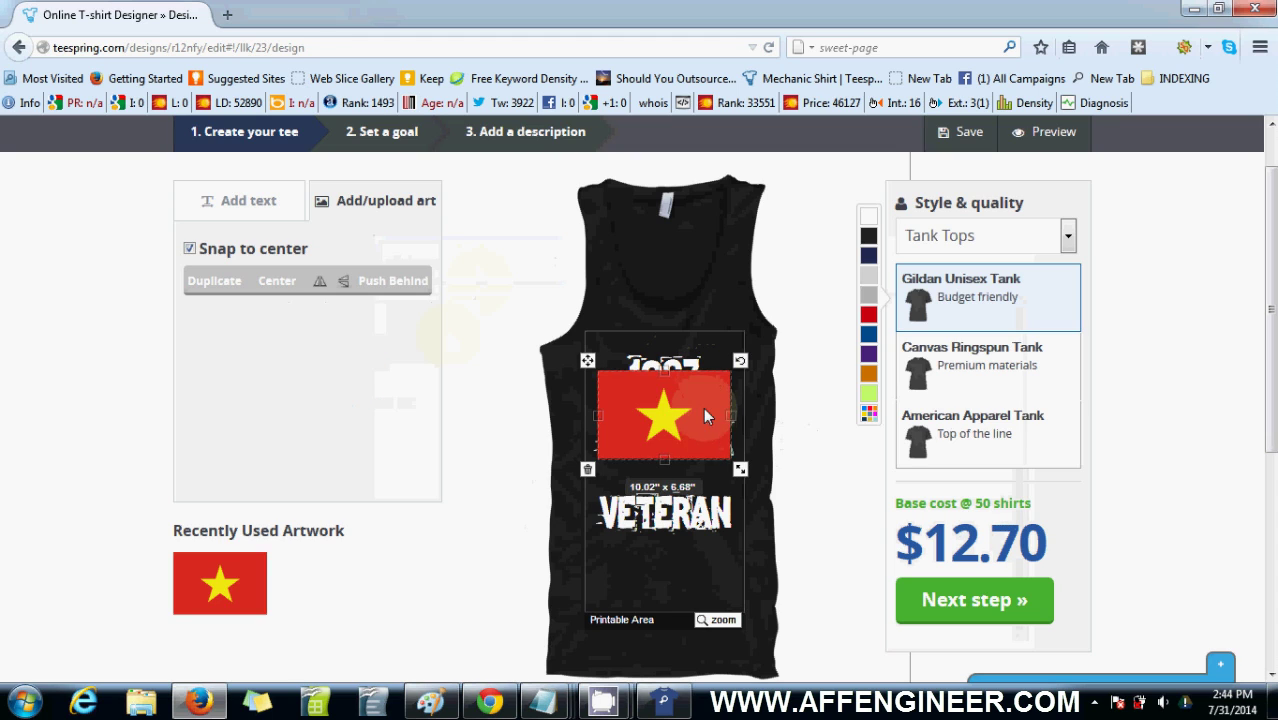
{"action": "left_click_drag", "start_coordinate": [743, 468], "coordinate": [677, 497]}
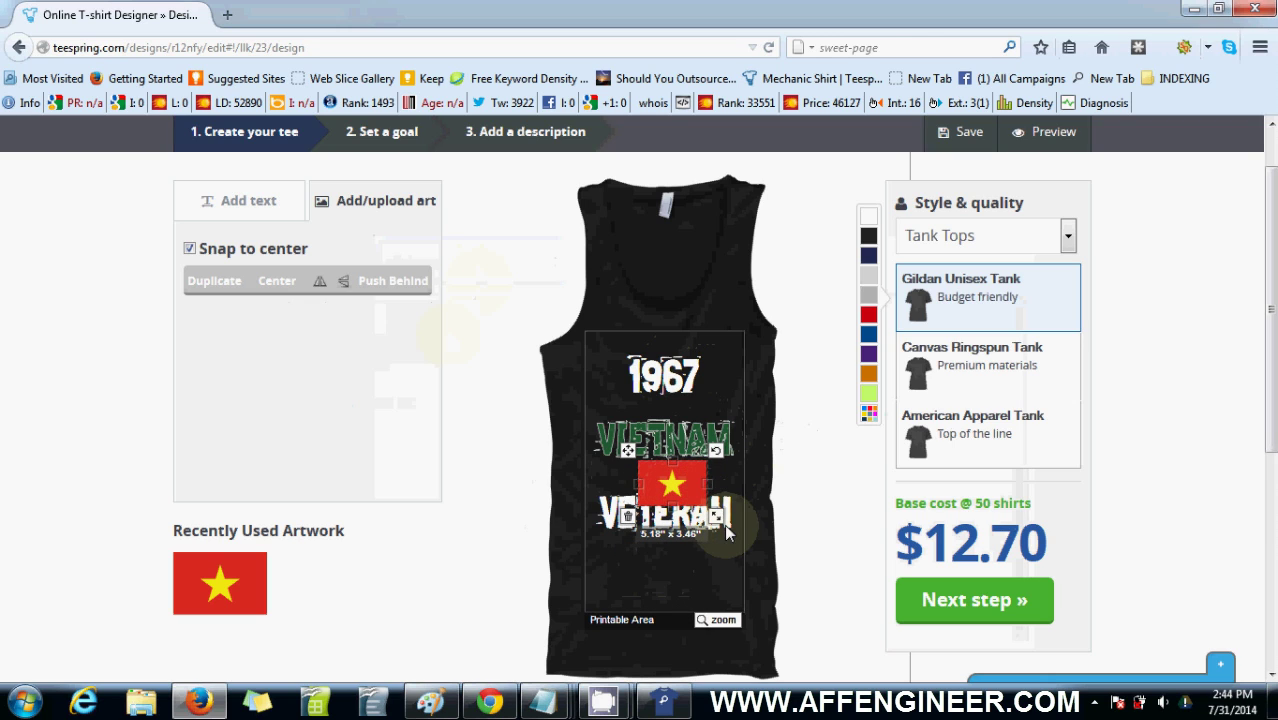
{"action": "left_click_drag", "start_coordinate": [716, 515], "coordinate": [624, 480]}
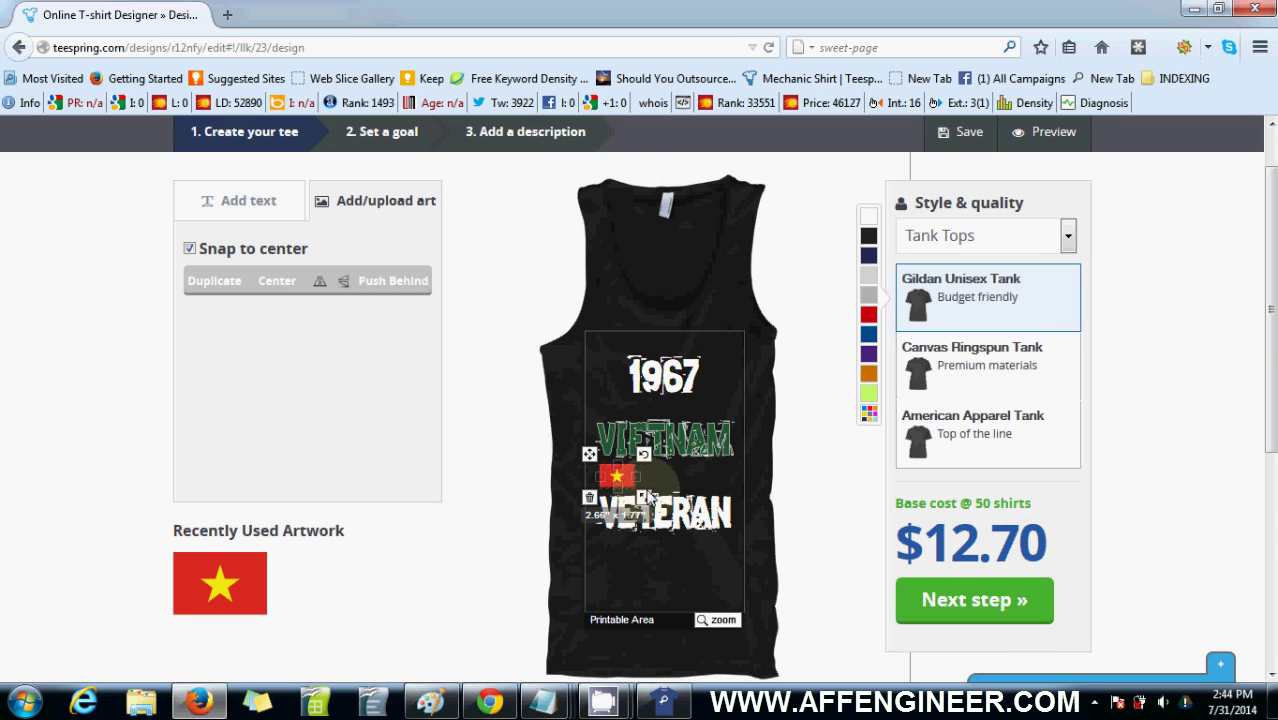
- Lower VETERAN slightly below the flag, check the layout, and continue to the sales goal stage
{"action": "left_click", "coordinate": [708, 520]}
{"action": "left_click_drag", "start_coordinate": [708, 520], "coordinate": [708, 536]}
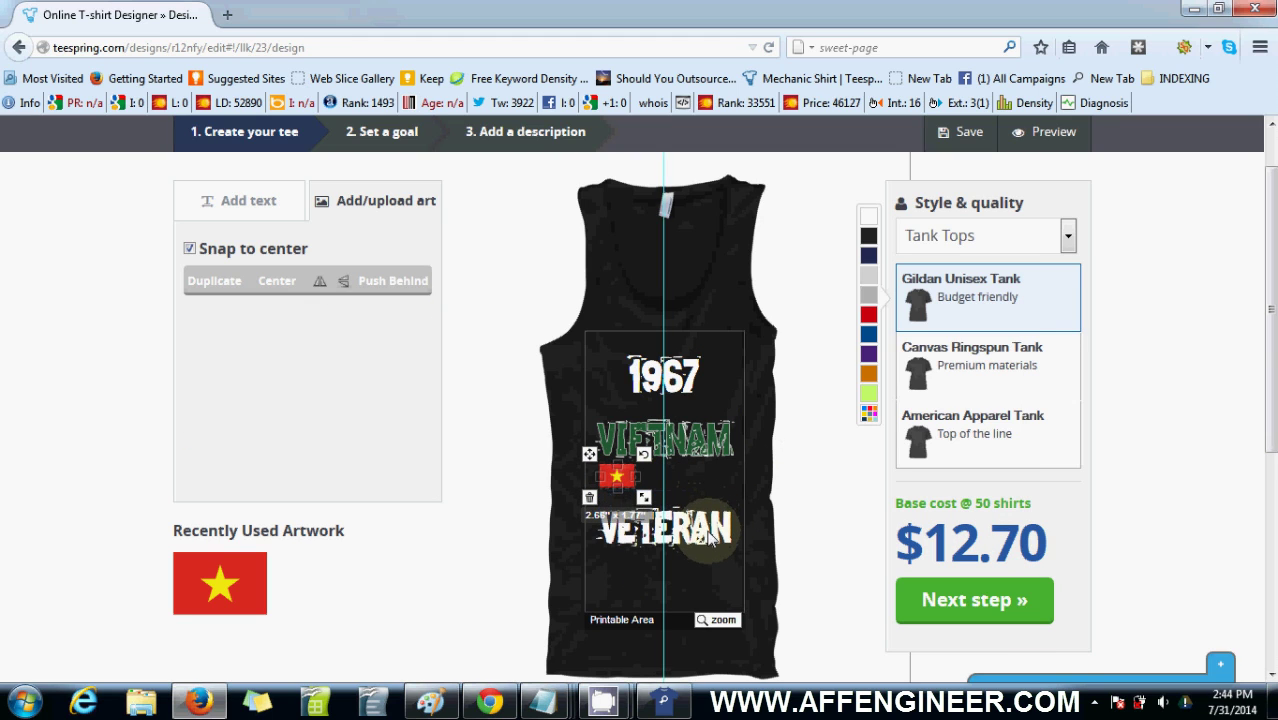
{"action": "left_click_drag", "start_coordinate": [912, 542], "coordinate": [1050, 545]}
{"action": "left_click", "coordinate": [676, 451]}
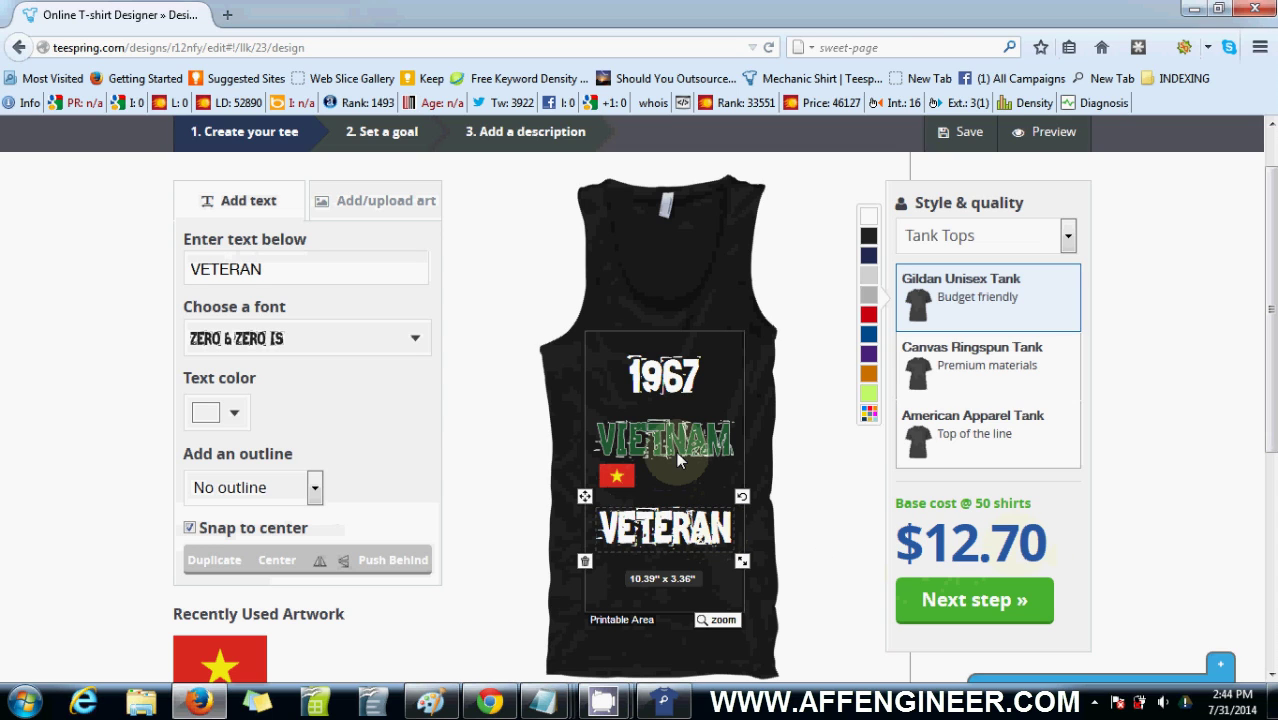
{"action": "left_click", "coordinate": [629, 478]}
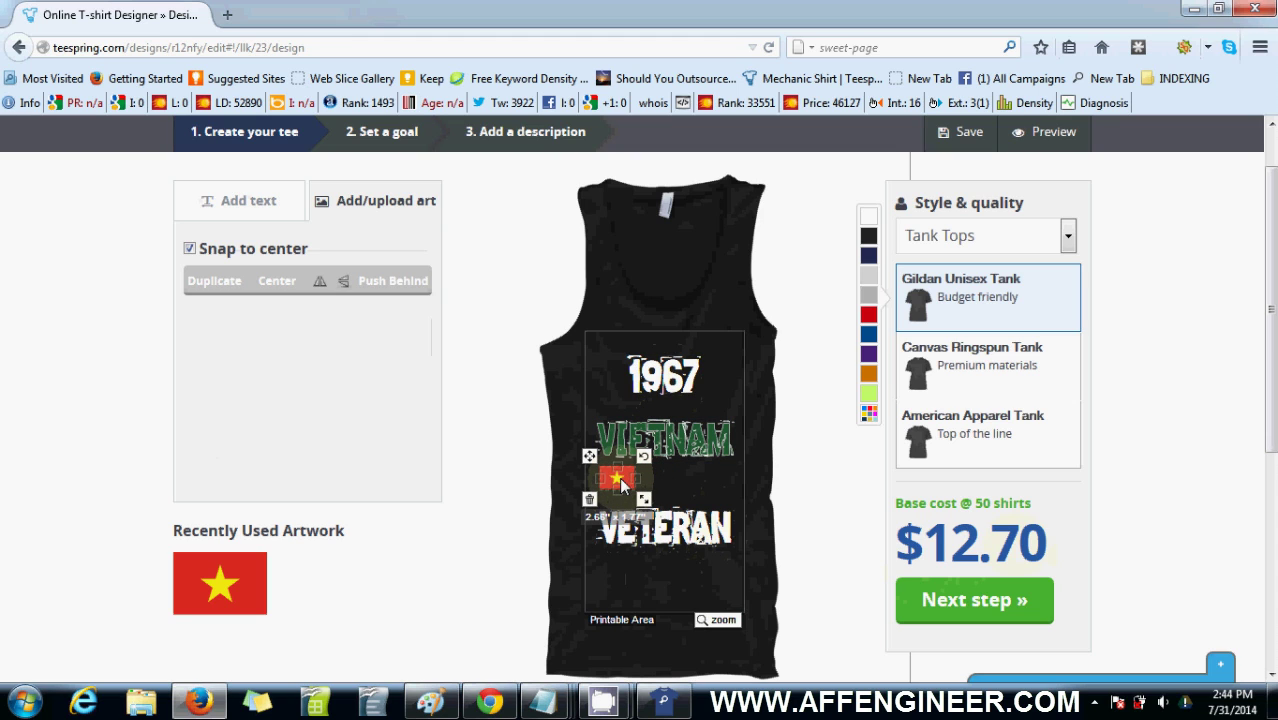
{"action": "left_click", "coordinate": [706, 446]}
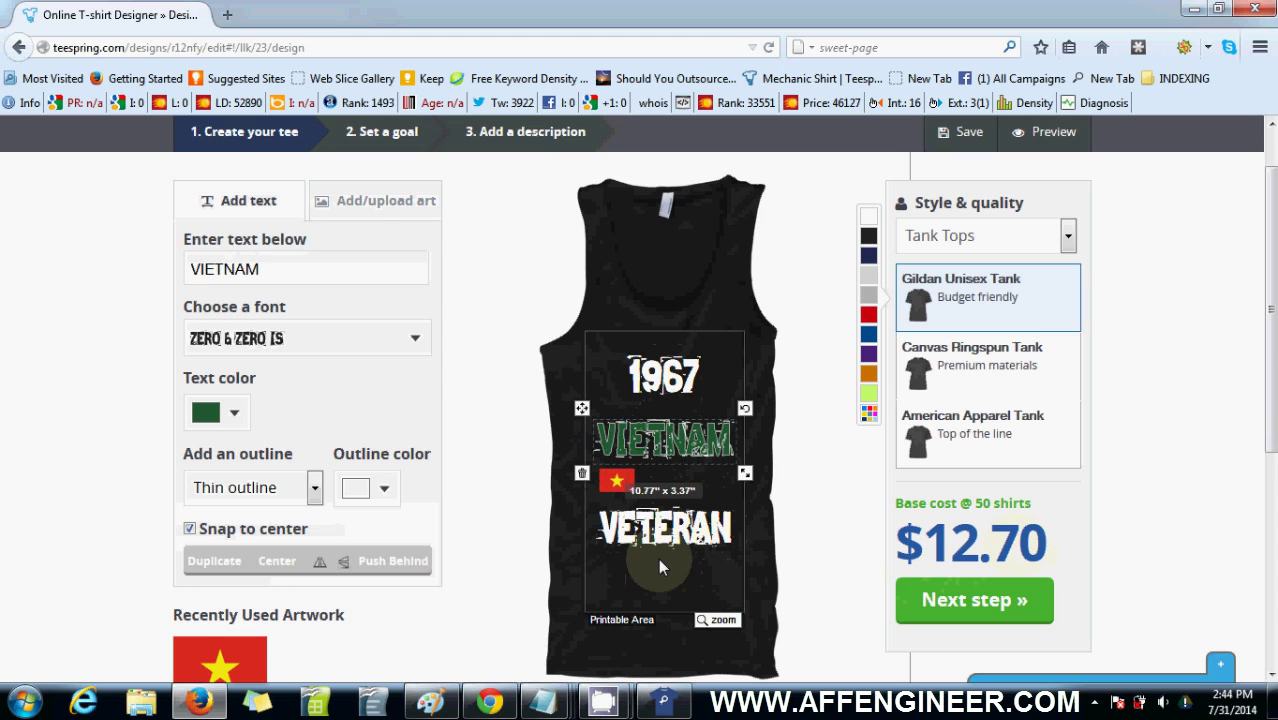
{"action": "left_click", "coordinate": [961, 599]}
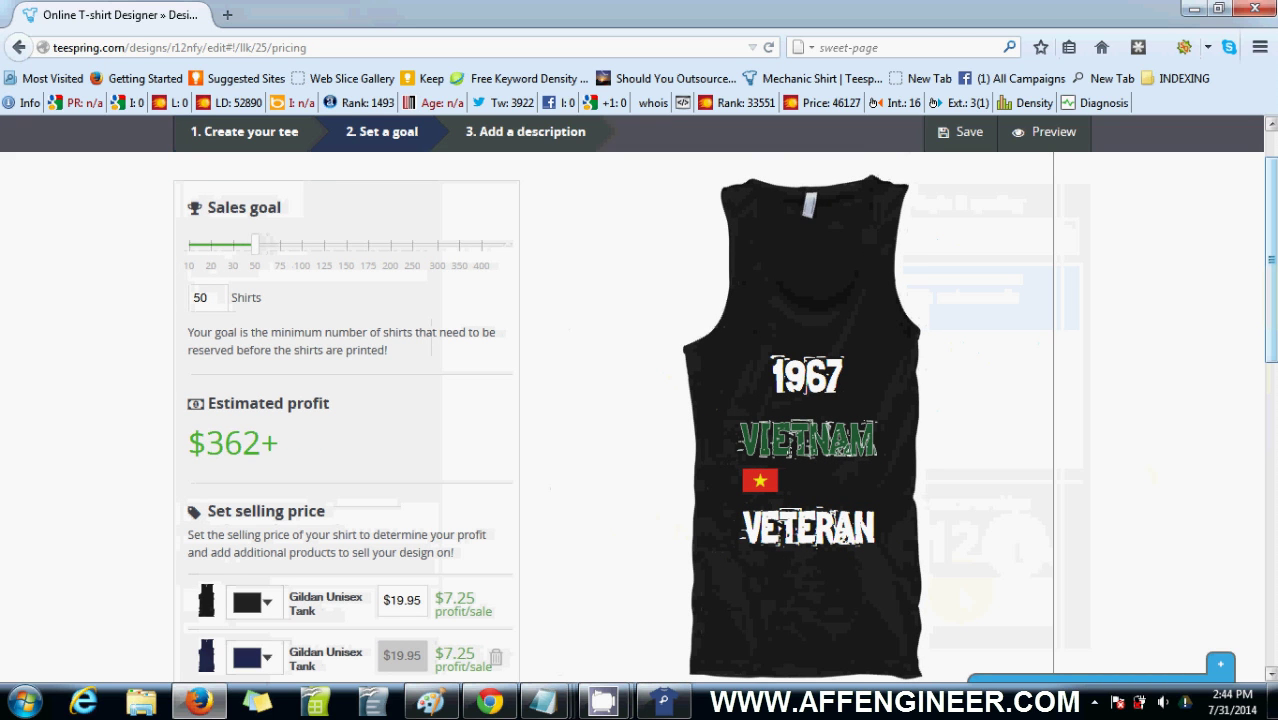
{"action": "scroll", "coordinate": [1272, 450], "scroll_direction": "down", "scroll_amount": 6}
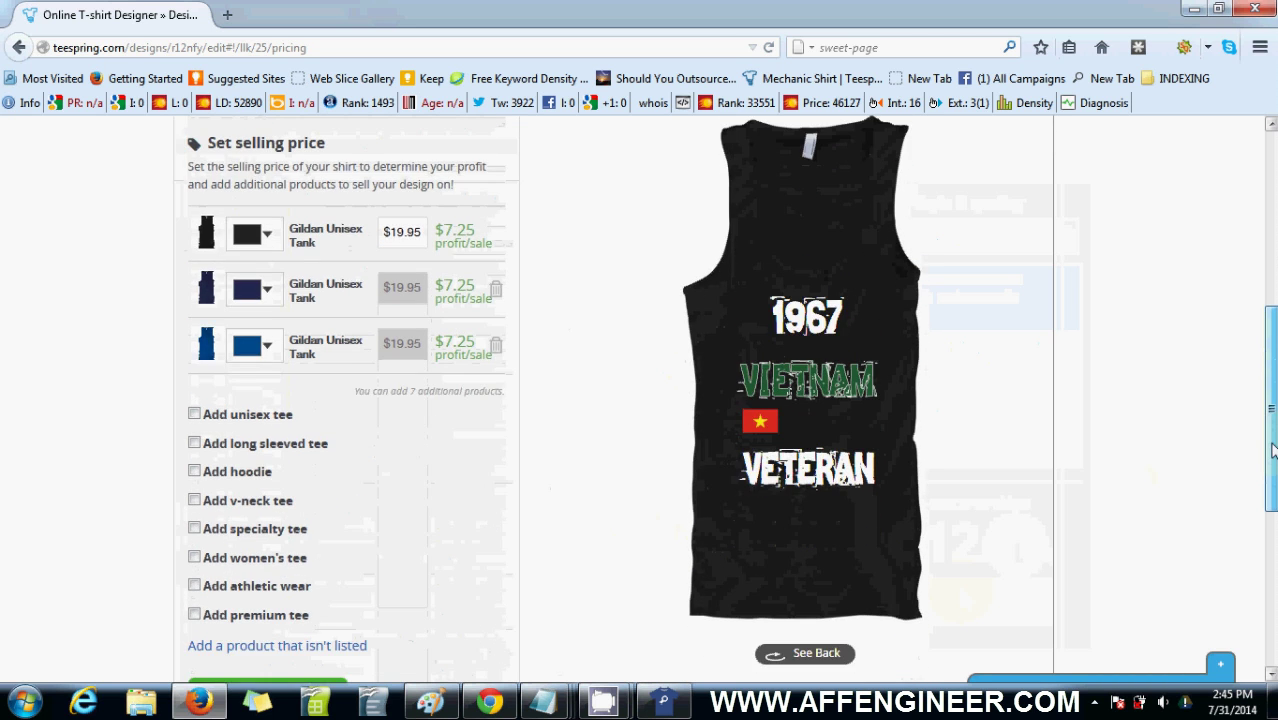
{"action": "scroll", "coordinate": [1272, 450], "scroll_direction": "up", "scroll_amount": 6}
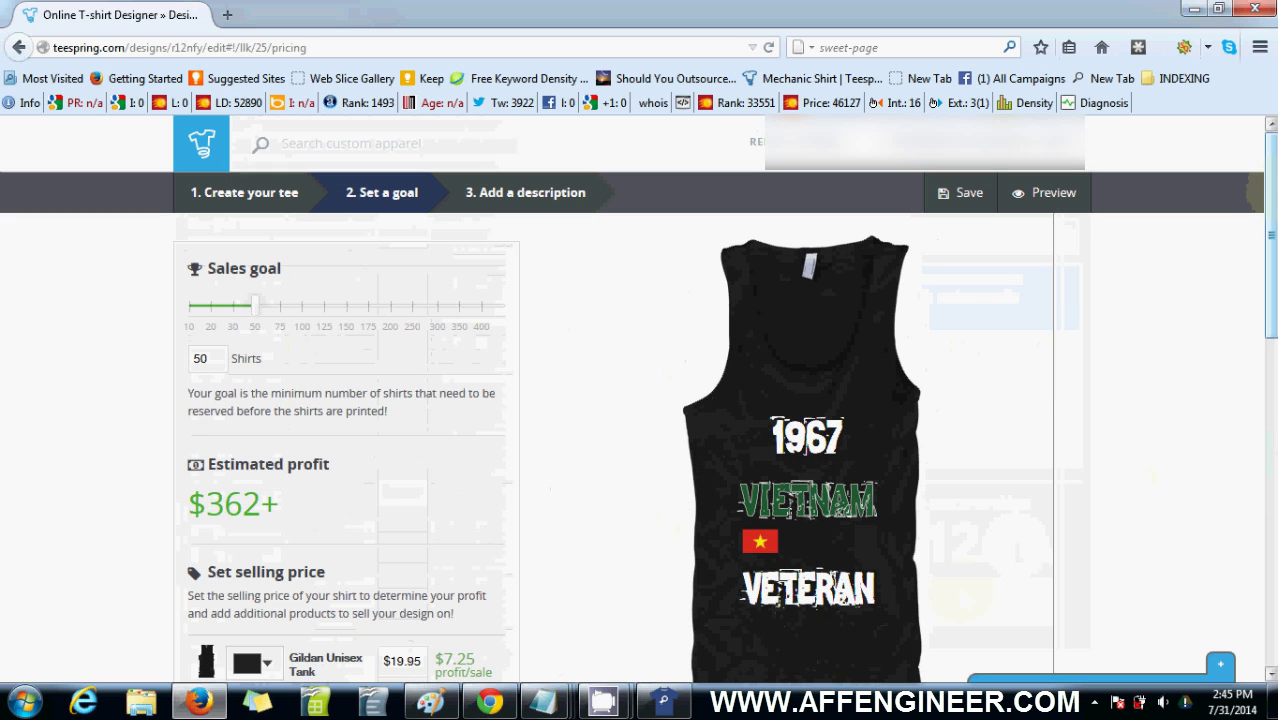
{"action": "left_click", "coordinate": [1017, 403]}
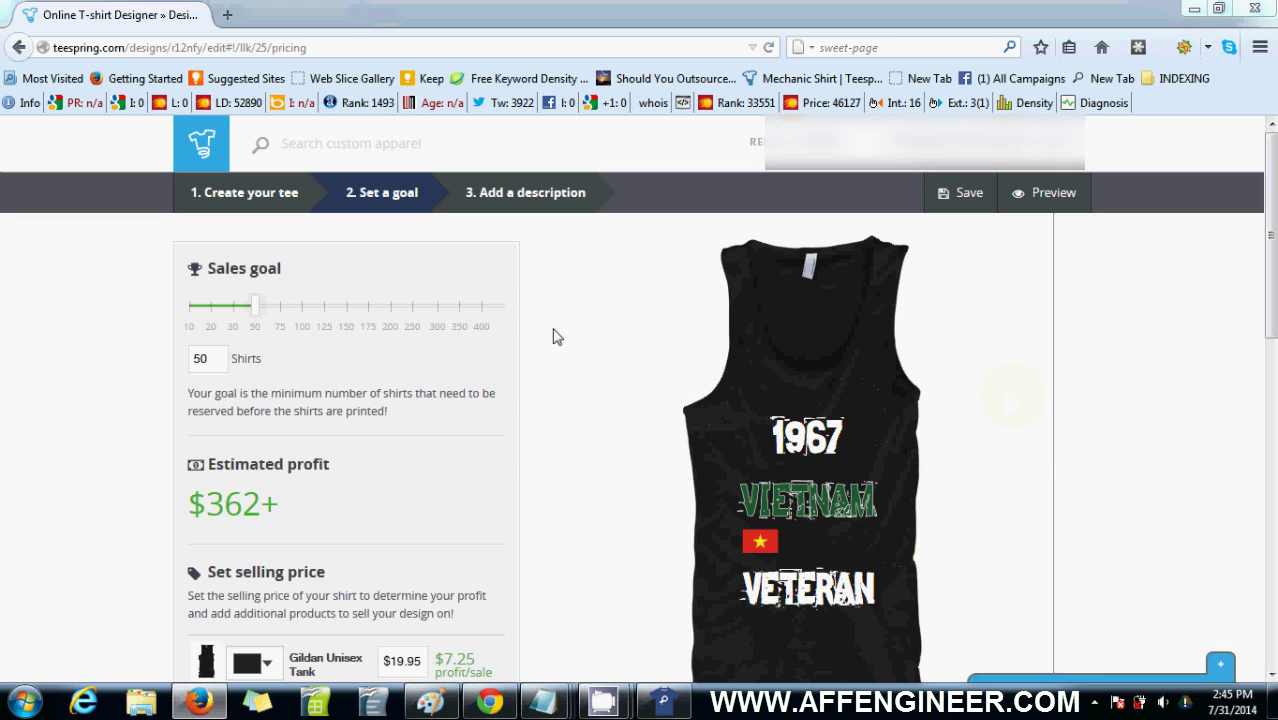
{"action": "key", "text": "alt+Tab"}
- Bring the teespring videos.txt notes to the front and highlight the ad setup topics
{"action": "left_click", "coordinate": [847, 335]}
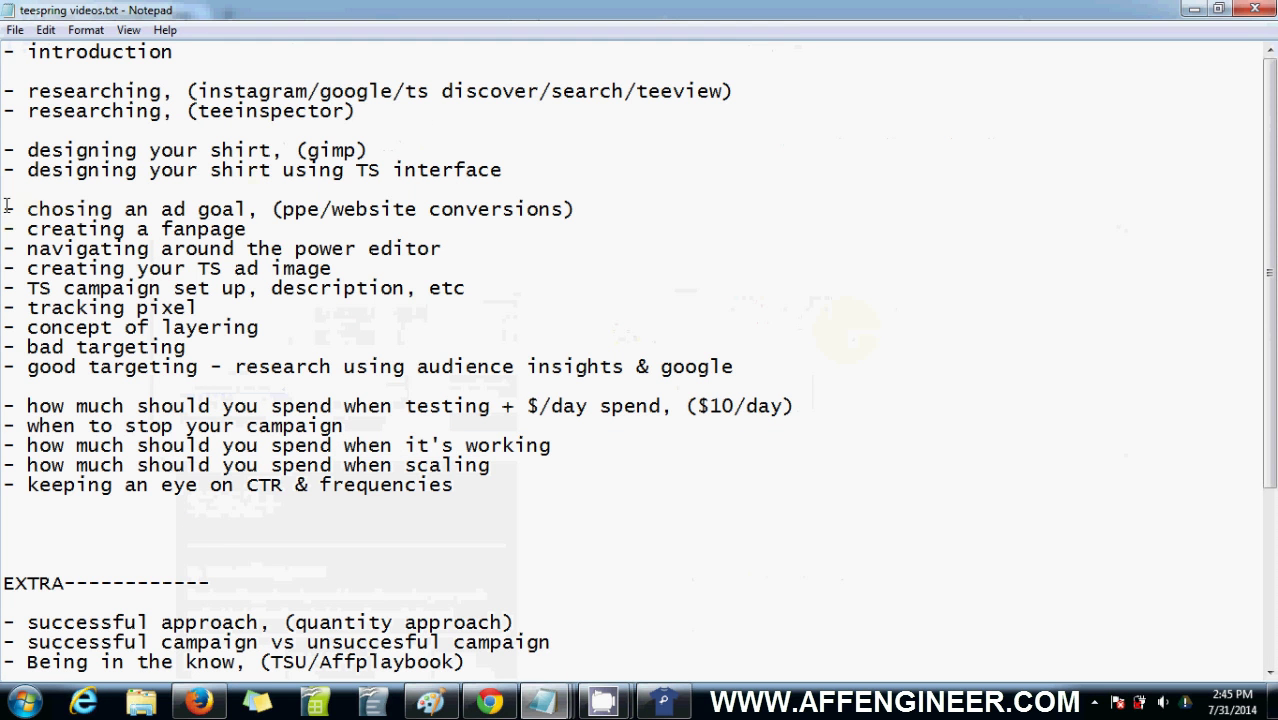
{"action": "left_click_drag", "start_coordinate": [4, 209], "coordinate": [795, 362]}
{"action": "left_click", "coordinate": [583, 294]}
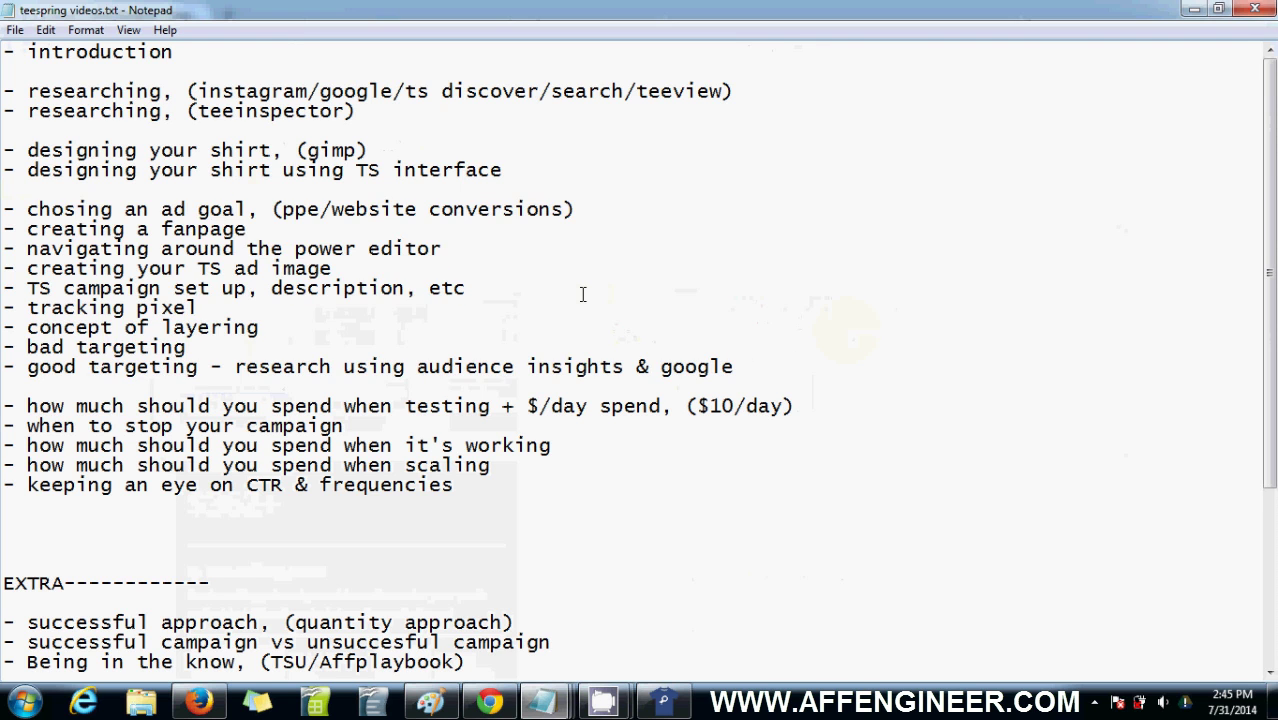